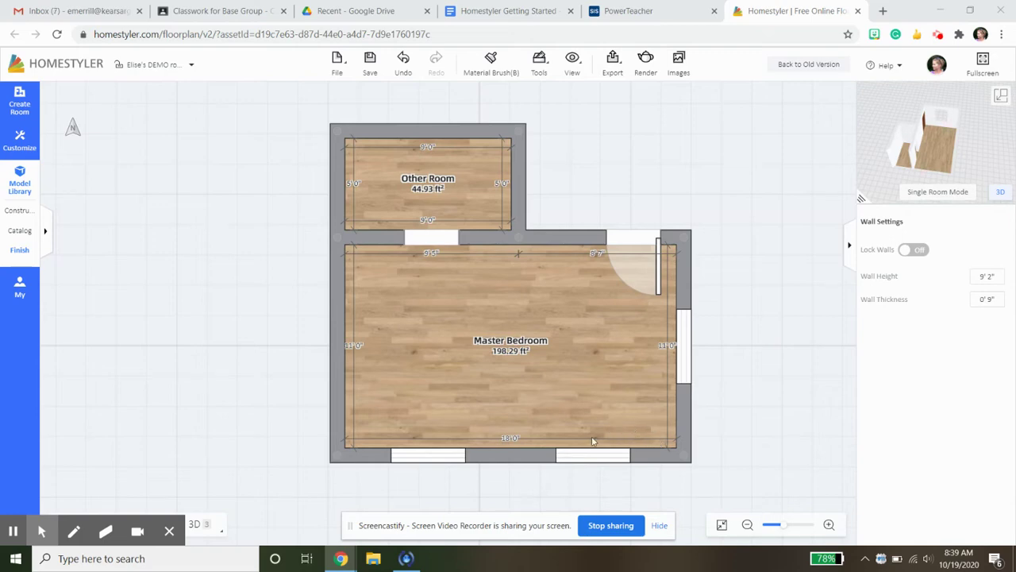
# - Copy the bedroom's bottom-left window onto the left wall, then delete the copy
pyautogui.click(426, 457)
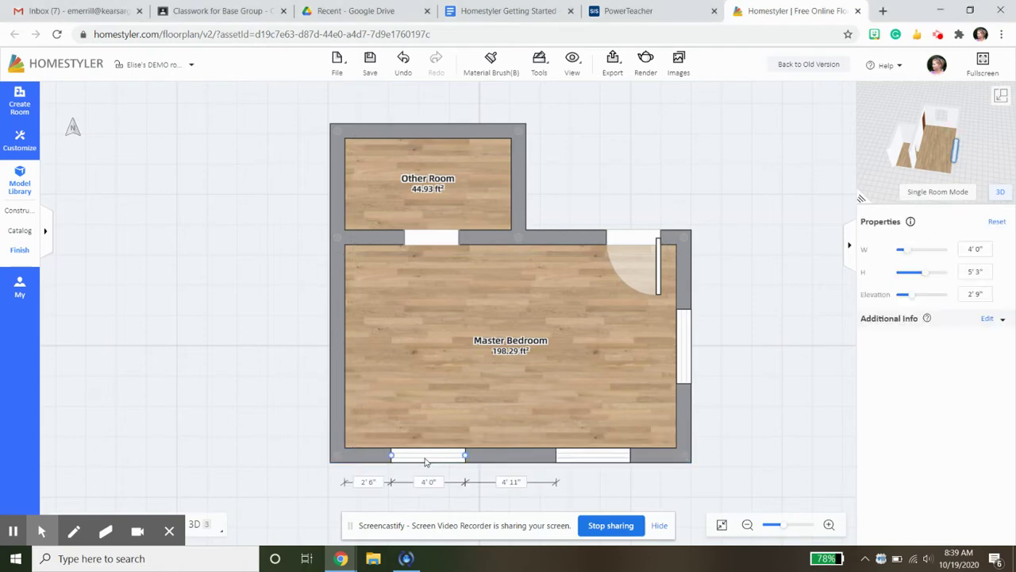
pyautogui.click(433, 458)
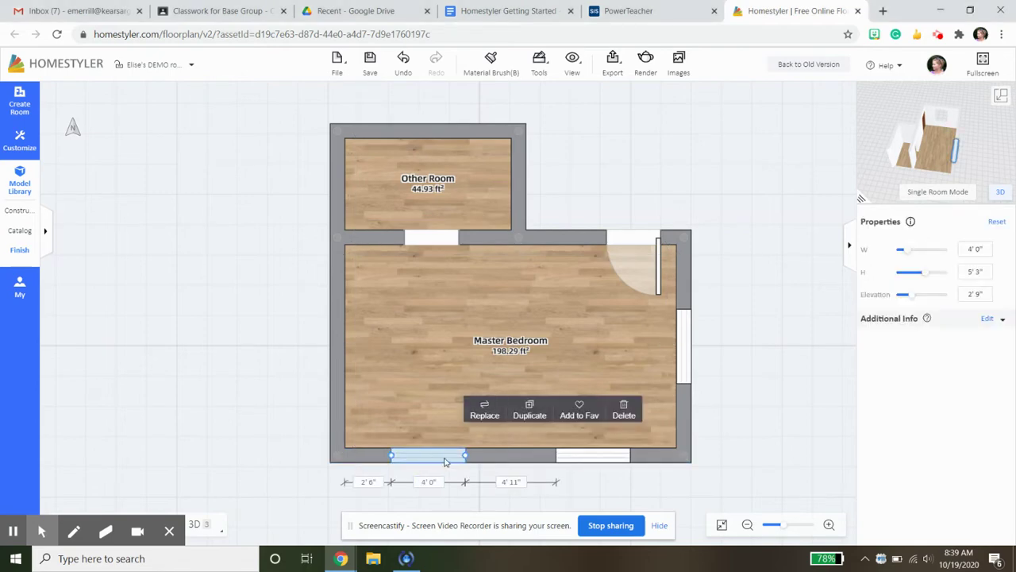
pyautogui.click(538, 418)
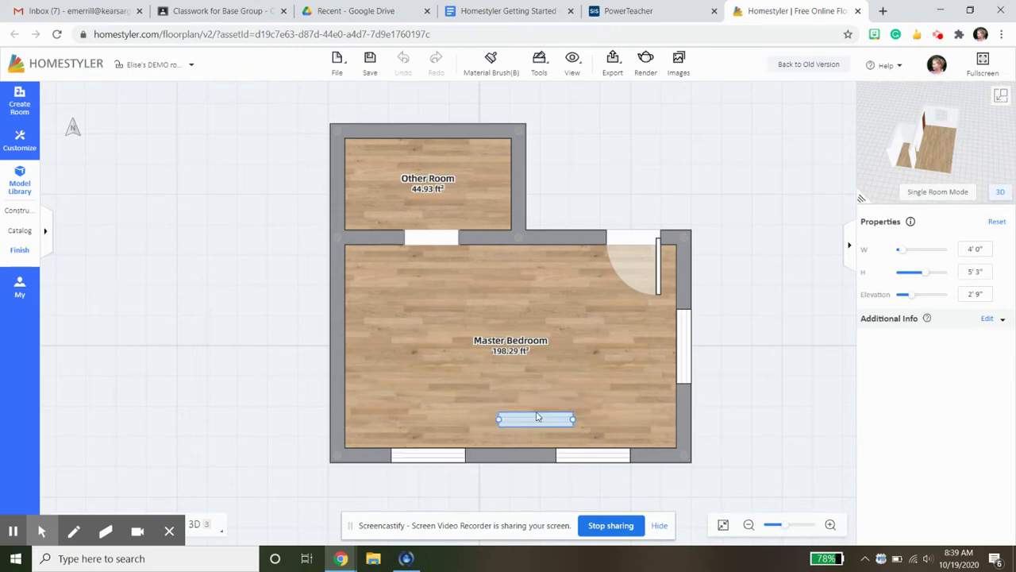
pyautogui.click(338, 341)
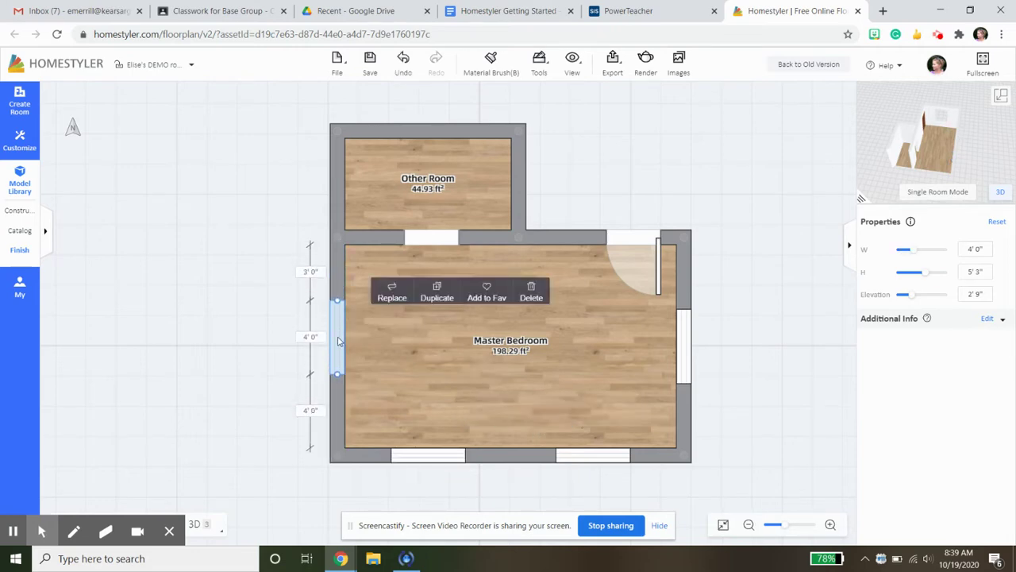
pyautogui.click(532, 297)
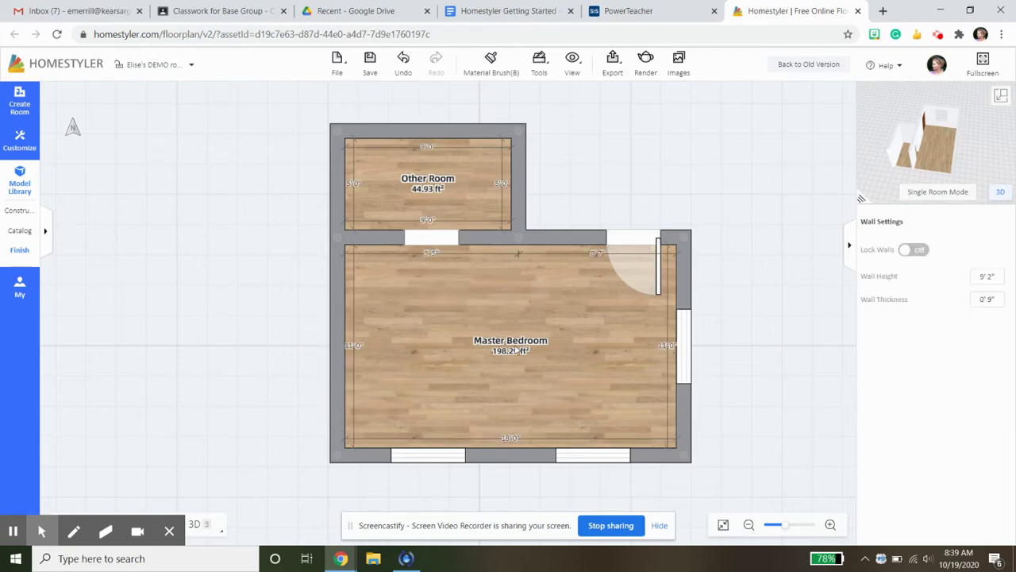
# - Change the name of the 44.93 ft² room above the Master Bedroom to 'Closet'
pyautogui.click(443, 183)
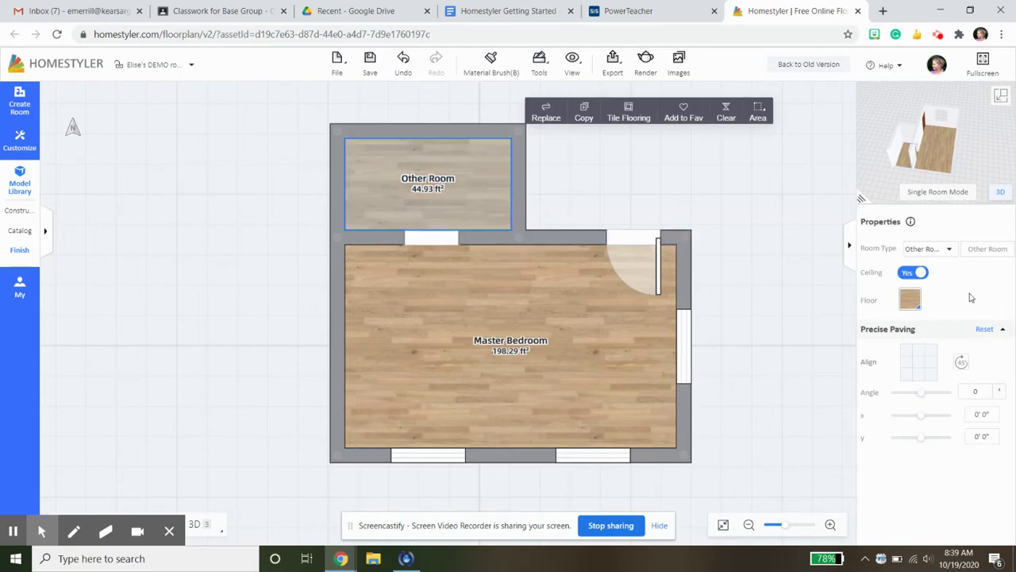
pyautogui.click(950, 249)
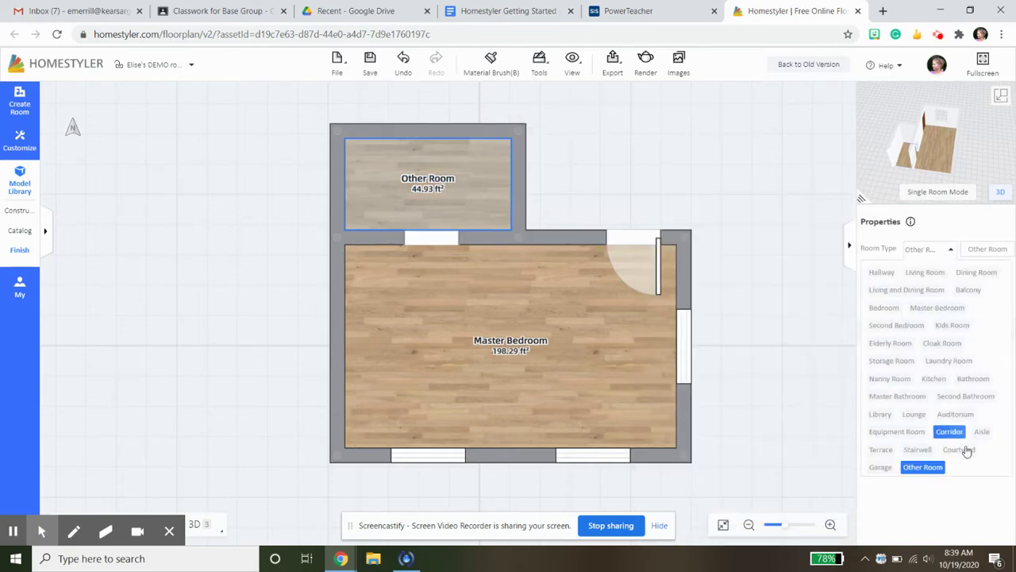
pyautogui.click(1007, 249)
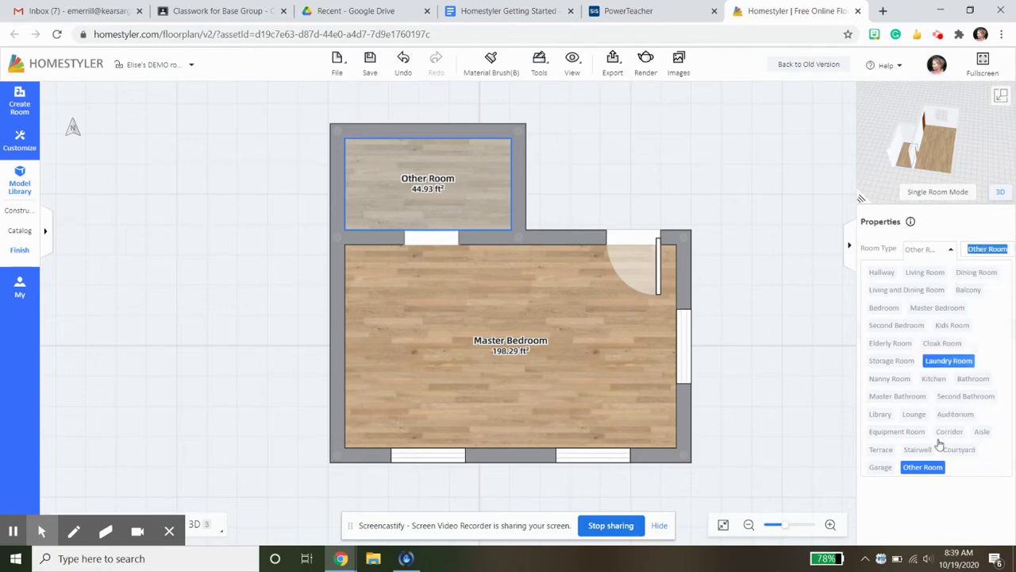
pyautogui.click(992, 248)
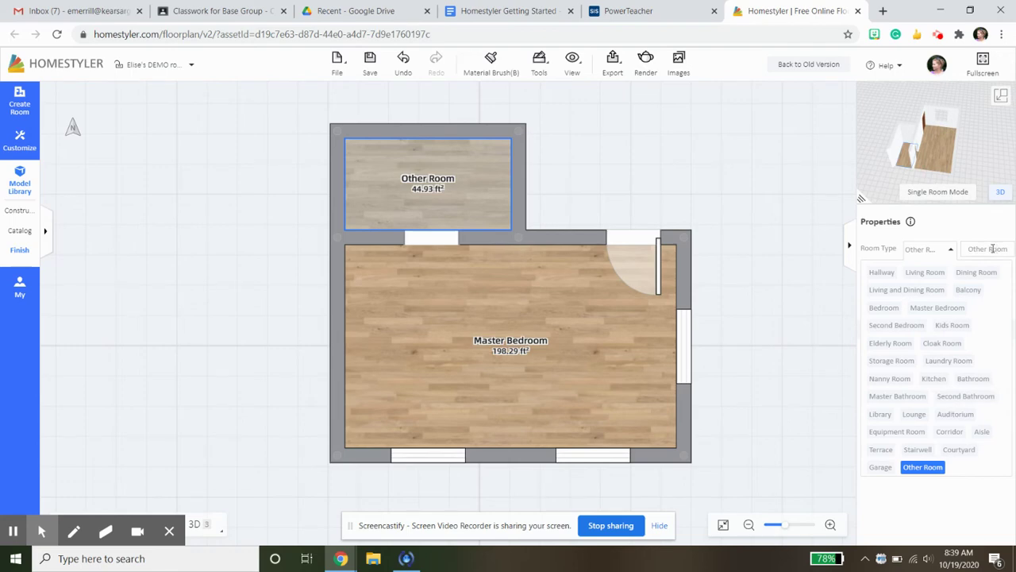
pyautogui.click(928, 467)
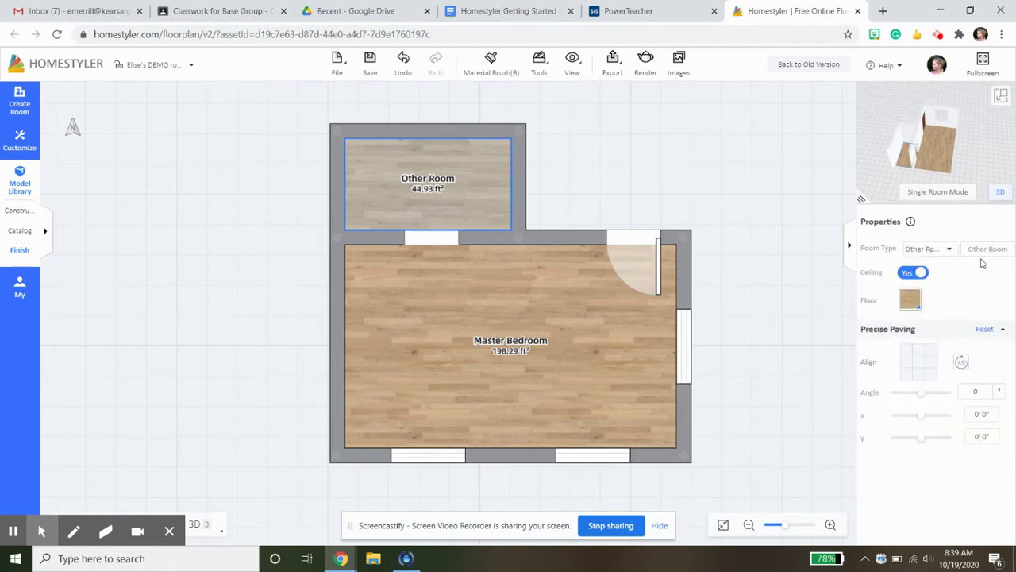
pyautogui.click(1002, 248)
pyautogui.write('Closet')
pyautogui.press('Return')
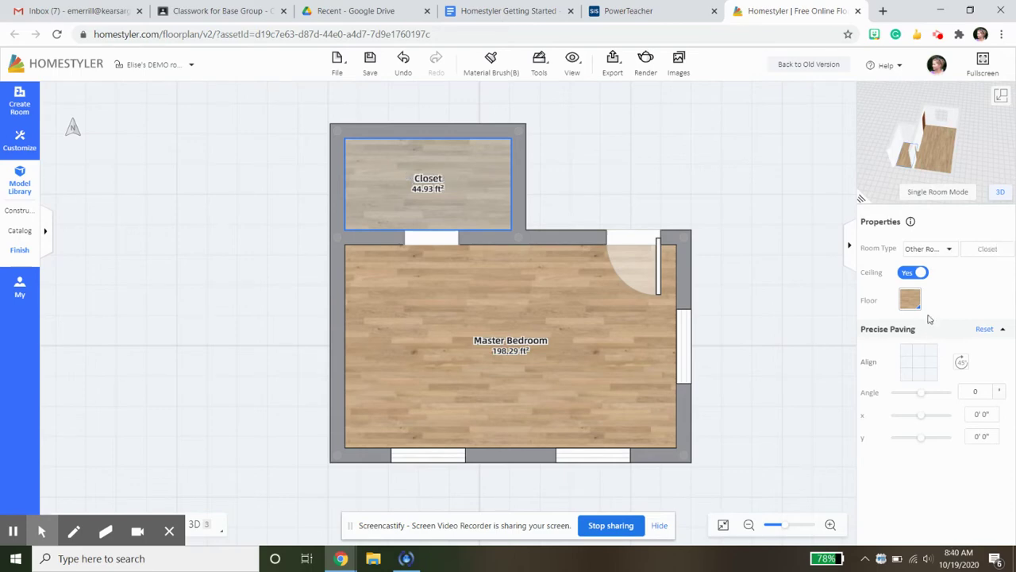
pyautogui.click(762, 130)
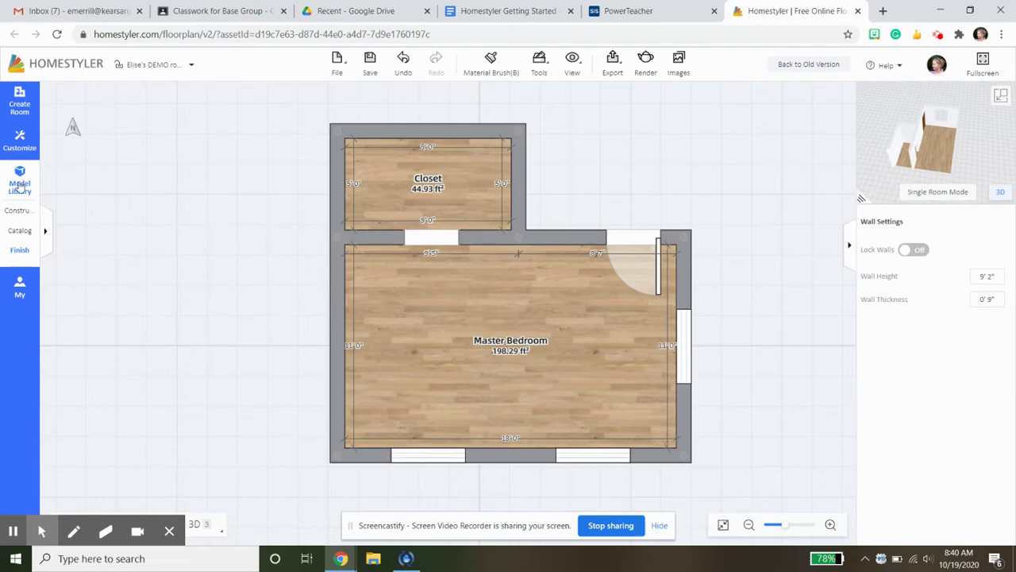
pyautogui.moveTo(24, 212)
pyautogui.moveTo(20, 231)
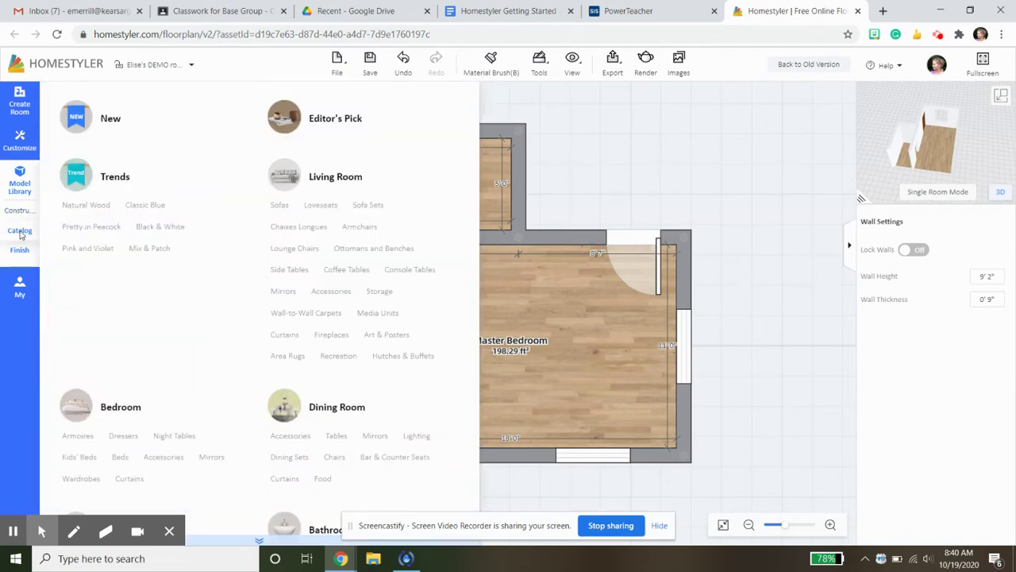
pyautogui.moveTo(19, 253)
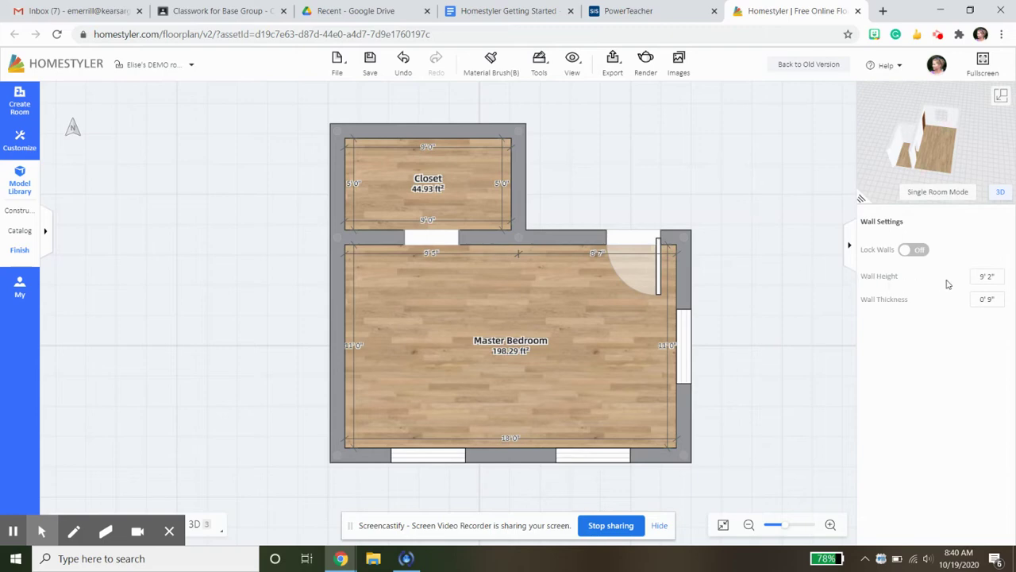
# - Lower the wall height to 8' 0" in Wall Settings
pyautogui.click(976, 278)
pyautogui.click(1005, 282)
pyautogui.click(940, 284)
# - Check the walls in 3D, orbiting toward the door wall, then return to 2D
pyautogui.click(1001, 96)
pyautogui.moveTo(733, 320); pyautogui.dragTo(465, 277)
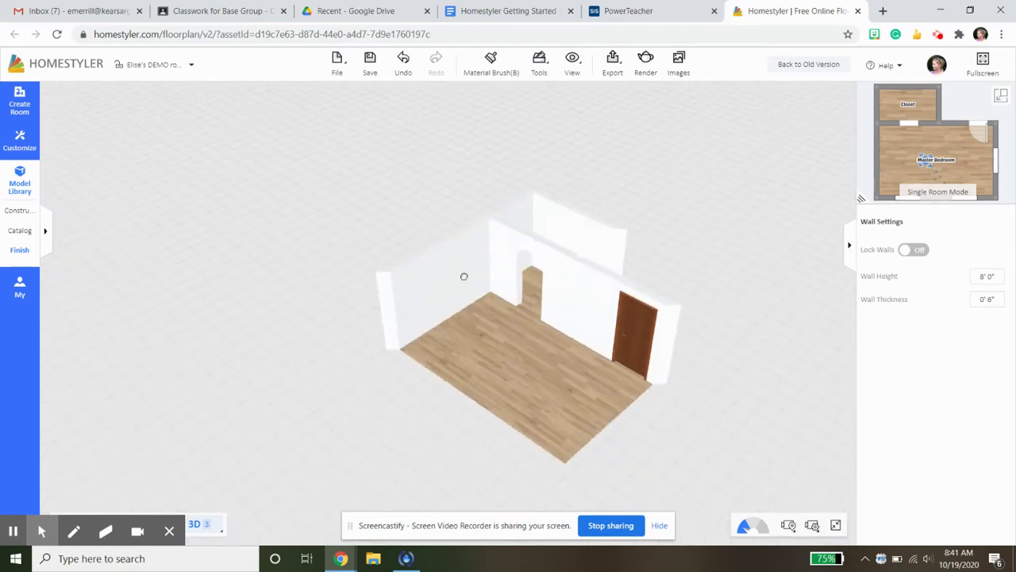
pyautogui.click(1003, 96)
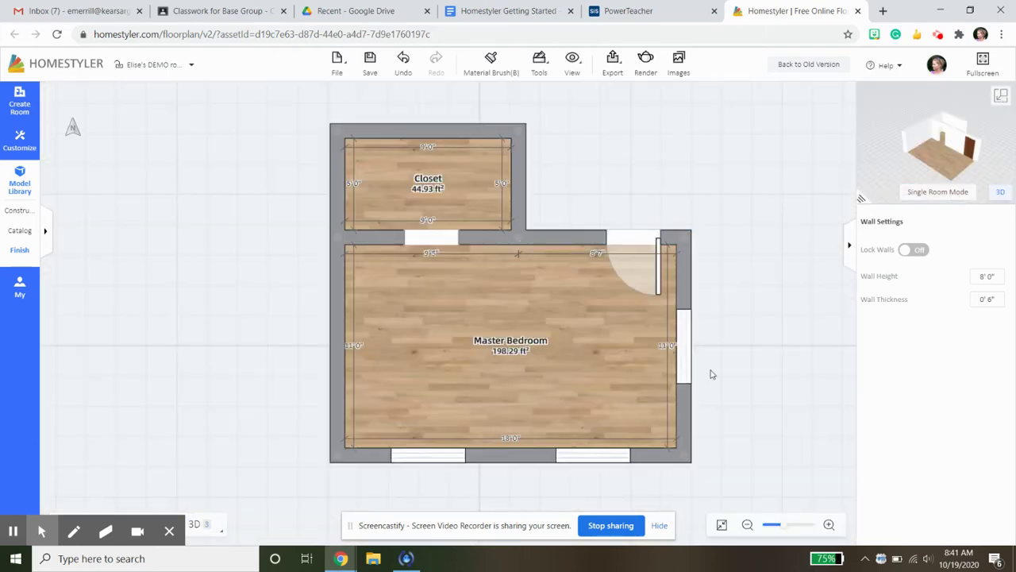
# - Place a skylight from Construction on the closet's top wall and slide it toward the middle
pyautogui.click(23, 211)
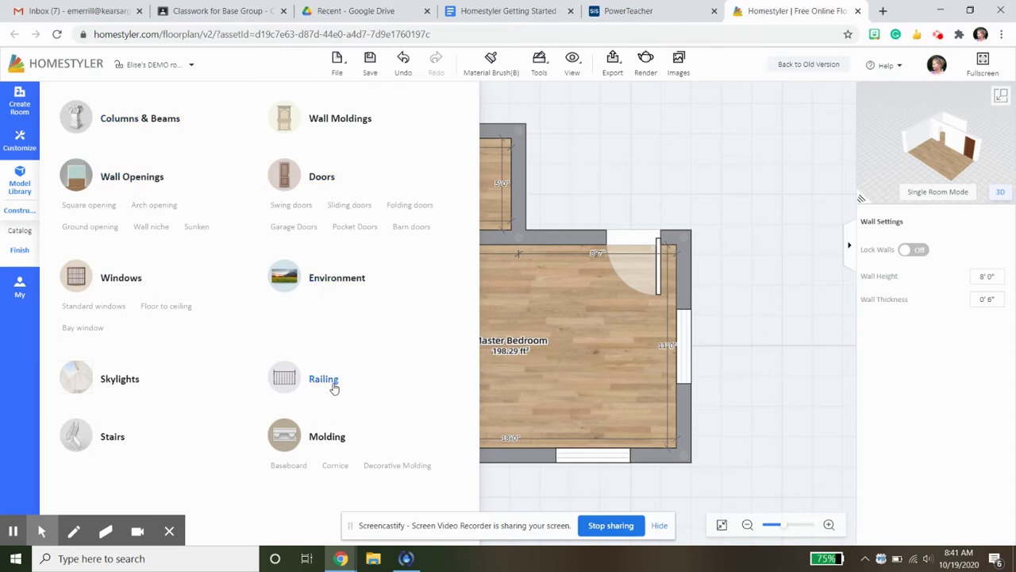
pyautogui.click(119, 380)
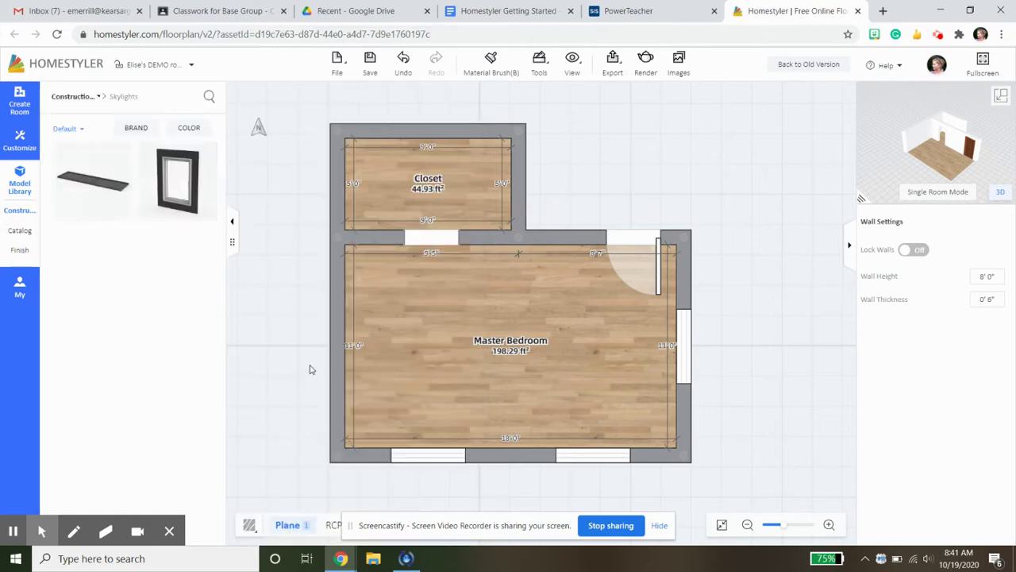
pyautogui.click(179, 203)
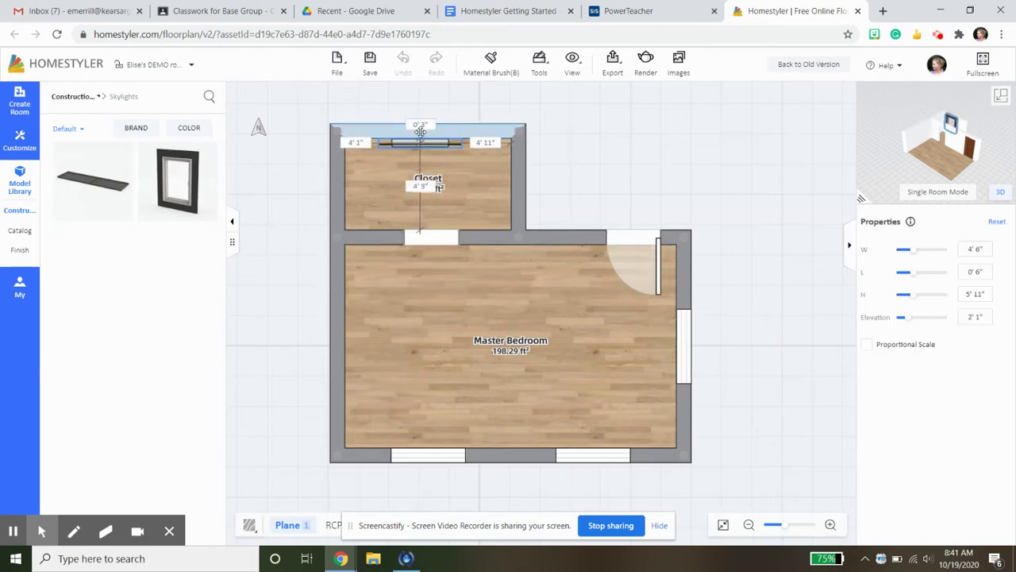
pyautogui.click(422, 149)
pyautogui.click(423, 147)
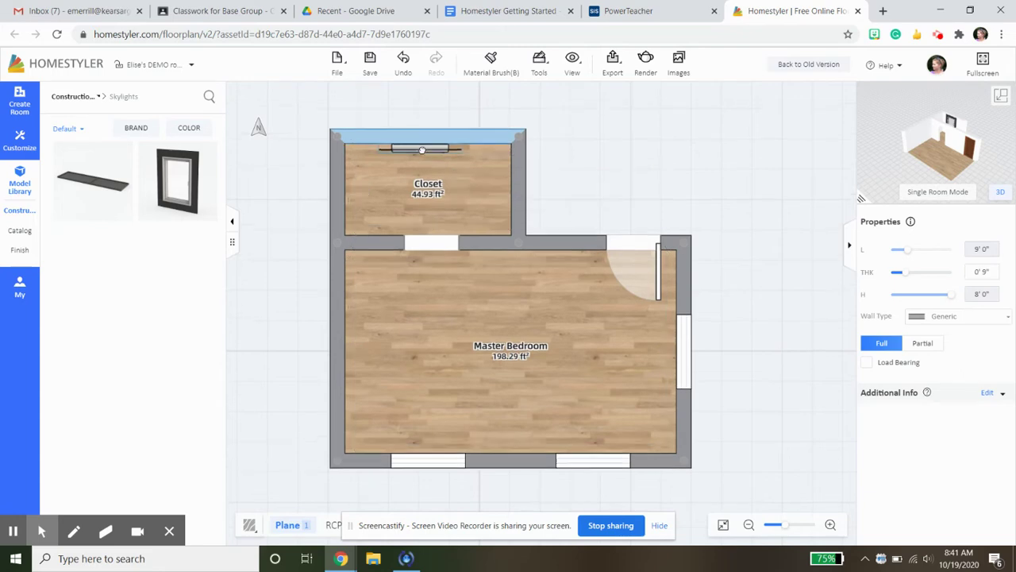
pyautogui.click(418, 144)
pyautogui.moveTo(418, 144); pyautogui.dragTo(444, 156)
pyautogui.moveTo(470, 116)
pyautogui.mouseDown()
pyautogui.moveTo(475, 162)
pyautogui.moveTo(414, 184)
pyautogui.moveTo(481, 159)
pyautogui.moveTo(472, 97)
pyautogui.moveTo(457, 126)
pyautogui.mouseUp()
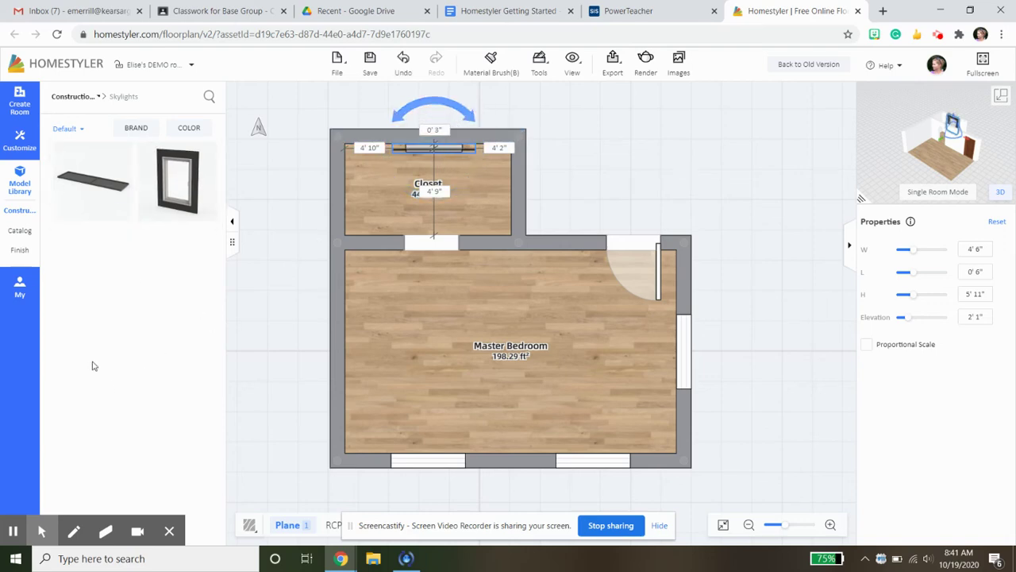
pyautogui.click(30, 230)
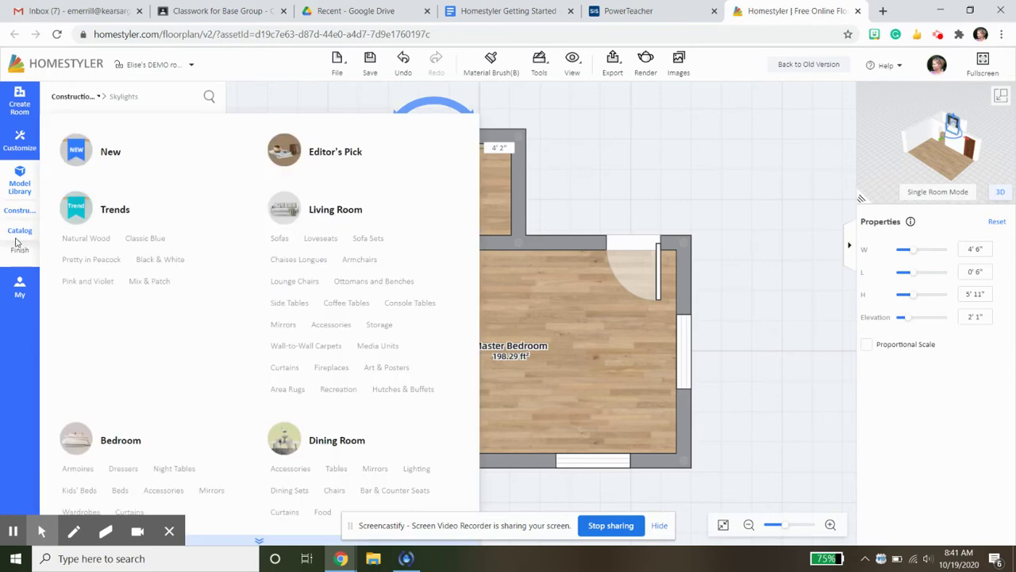
# - Drag the sliding barn door from the Construction door list into the closet–bedroom doorway
pyautogui.click(16, 214)
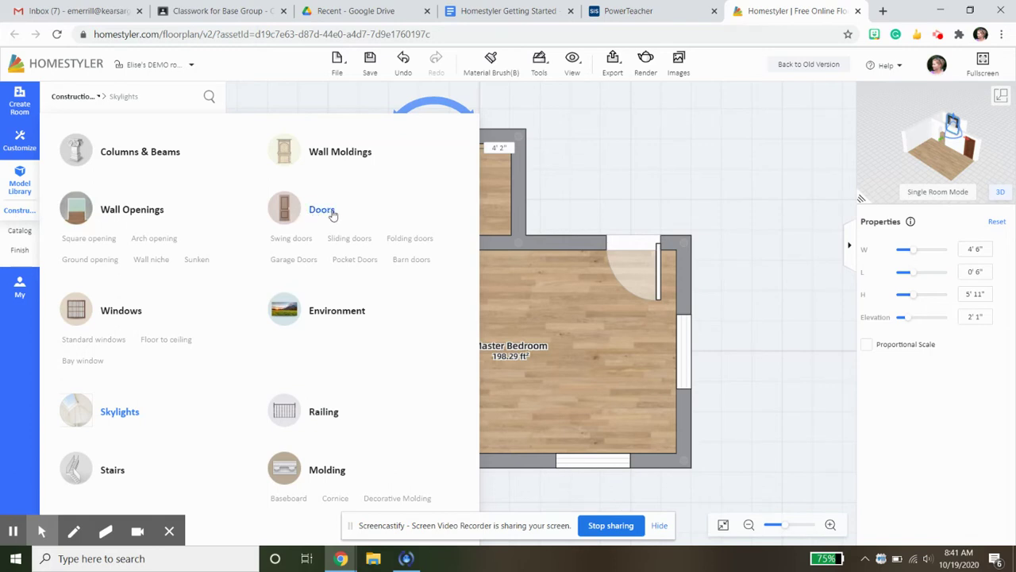
pyautogui.click(322, 210)
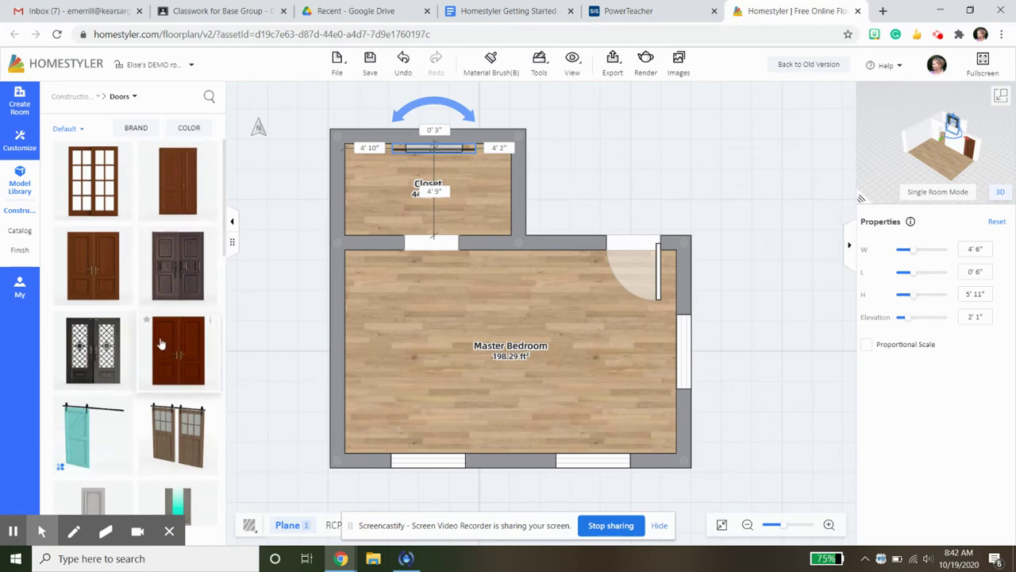
pyautogui.scroll(-2, 138, 383)
pyautogui.moveTo(90, 320)
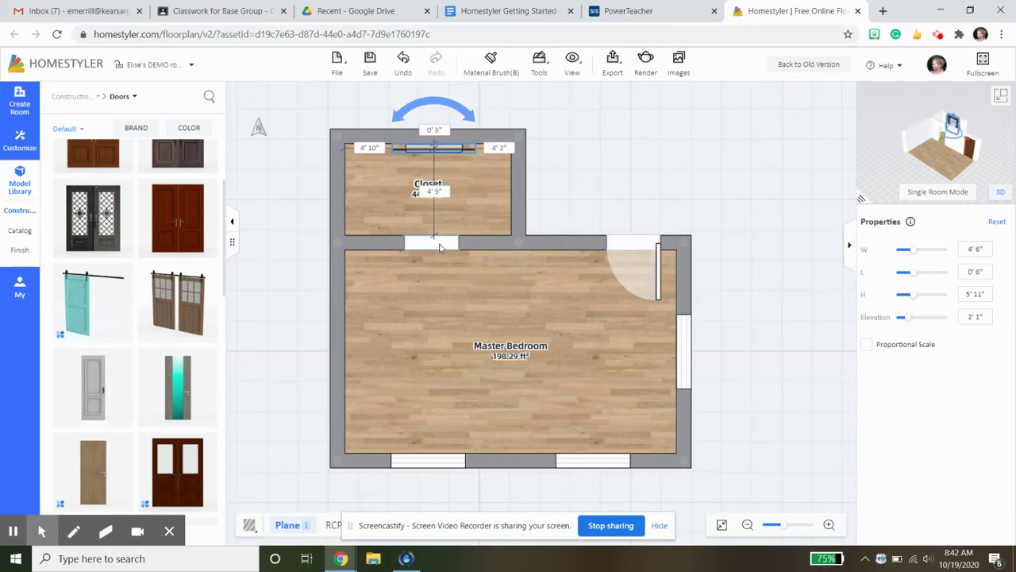
pyautogui.moveTo(177, 301); pyautogui.dragTo(466, 254)
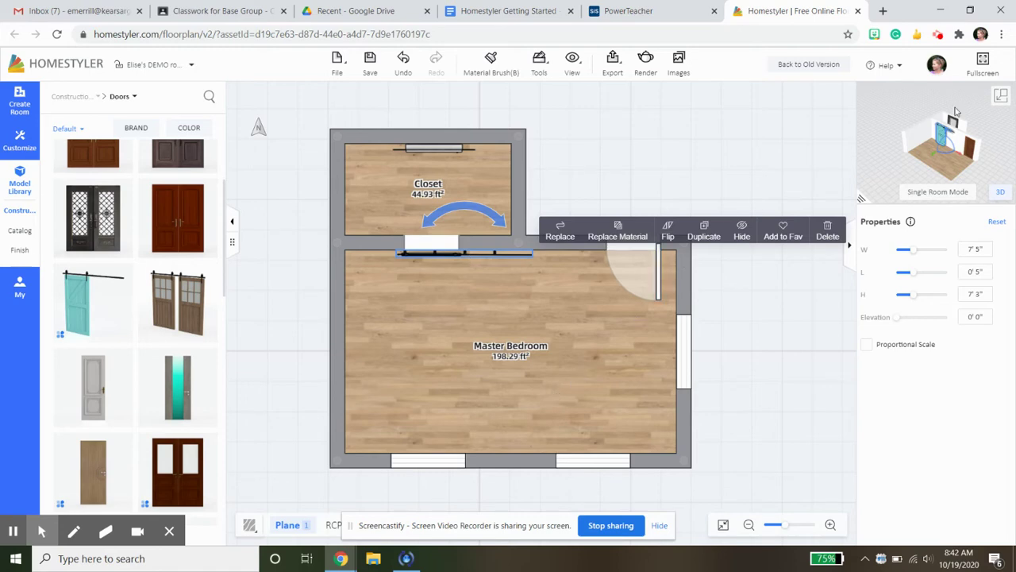
# - Orbit the 3D view to inspect the teal barn door beside the wooden hinged door
pyautogui.click(1002, 96)
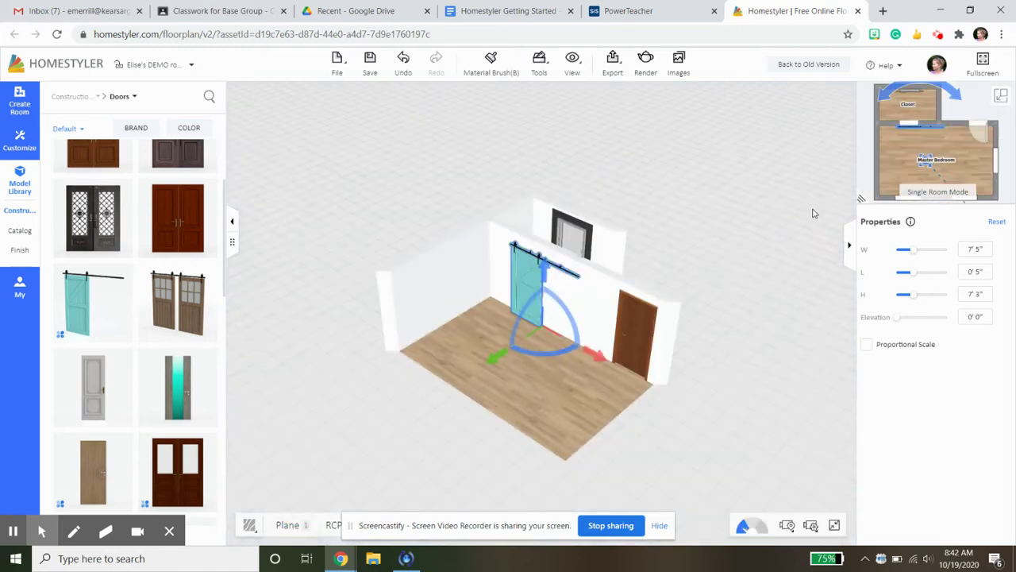
pyautogui.scroll(5, 572, 317)
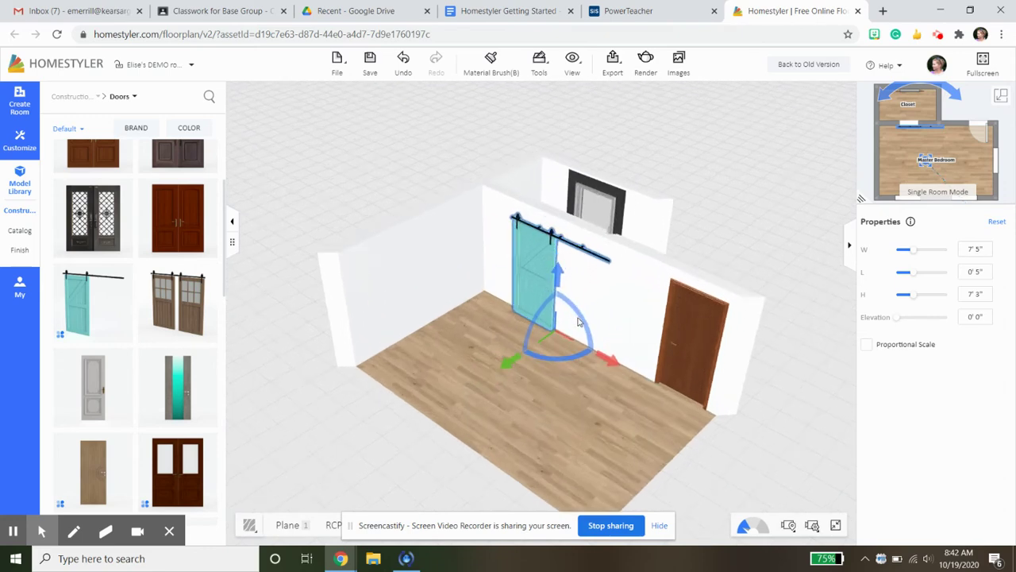
pyautogui.scroll(2, 583, 326)
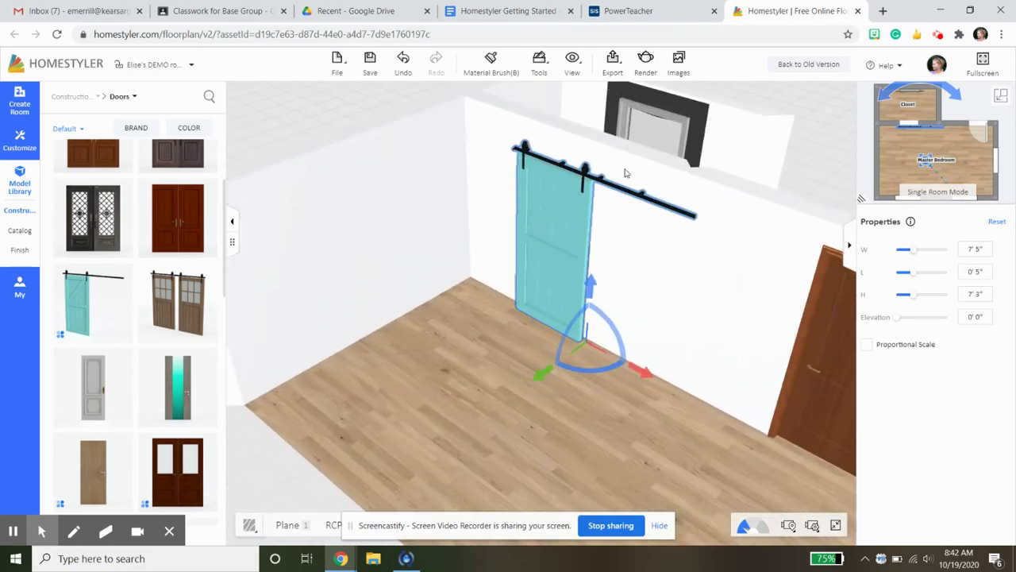
pyautogui.moveTo(802, 170); pyautogui.dragTo(780, 213)
pyautogui.click(799, 173)
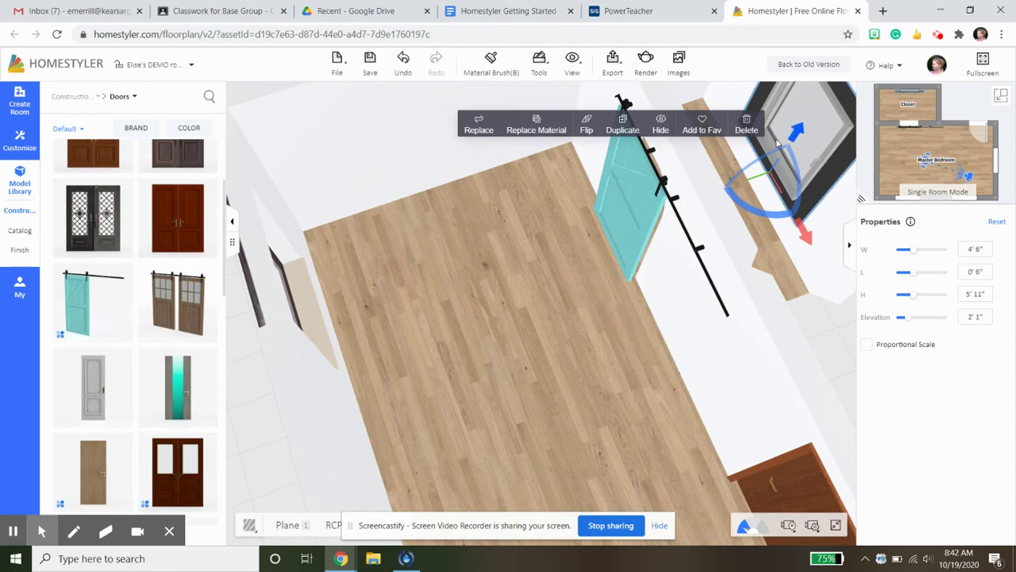
pyautogui.click(746, 127)
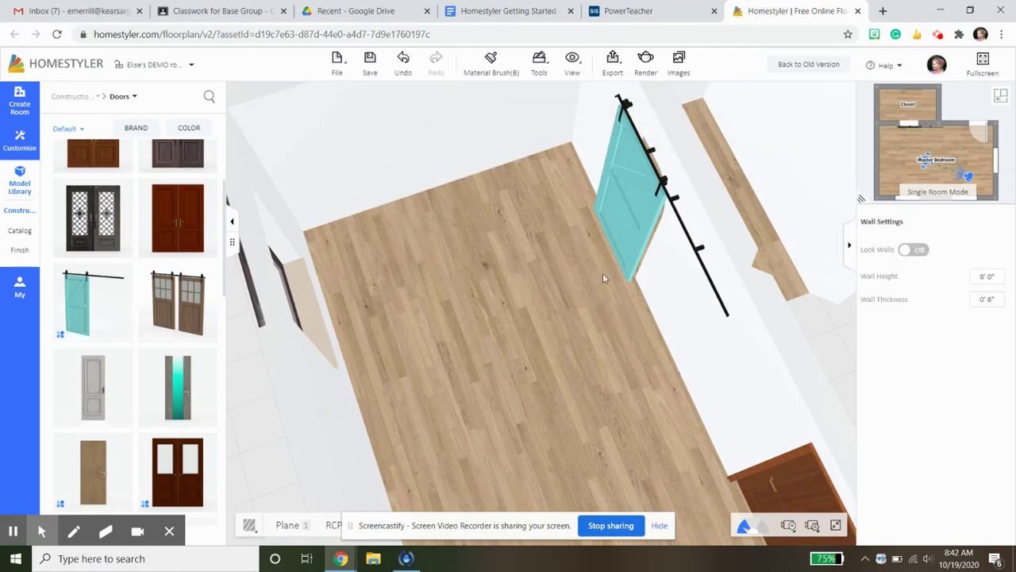
pyautogui.moveTo(601, 278); pyautogui.dragTo(477, 351)
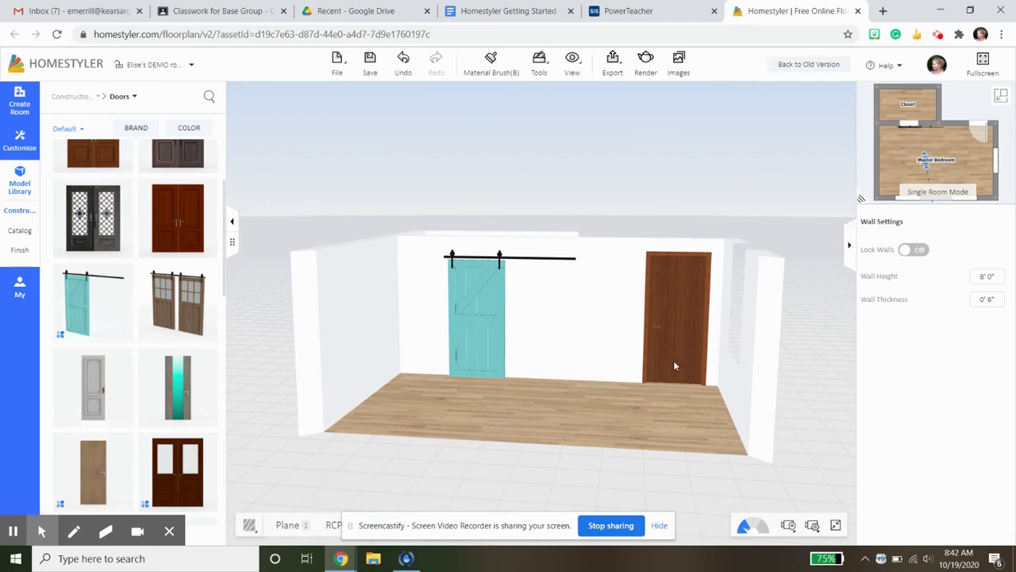
# - Scroll past the door models, orbit down toward the floor, and show the catalog's Bedroom group
pyautogui.scroll(-6, 150, 386)
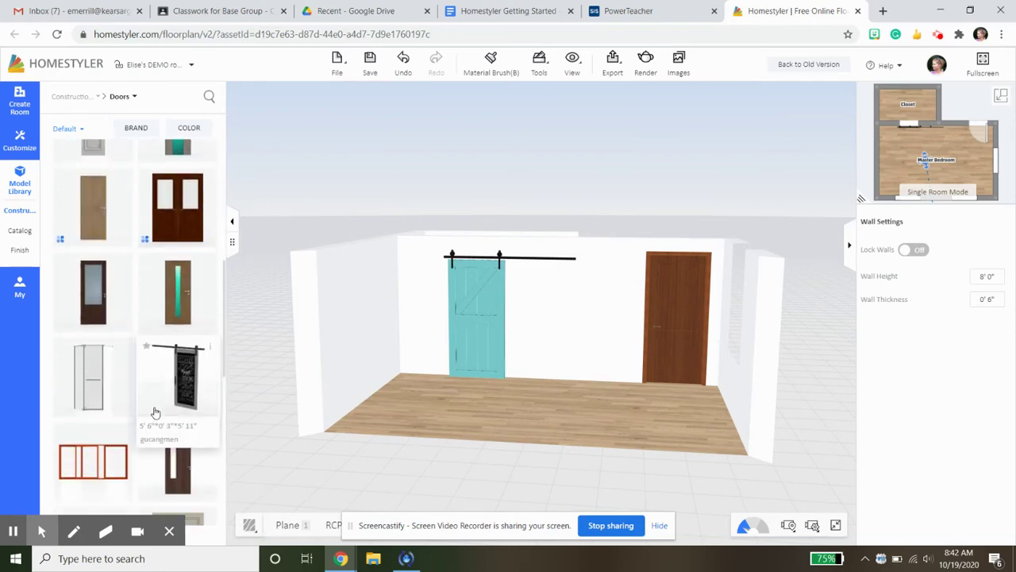
pyautogui.scroll(-3, 150, 413)
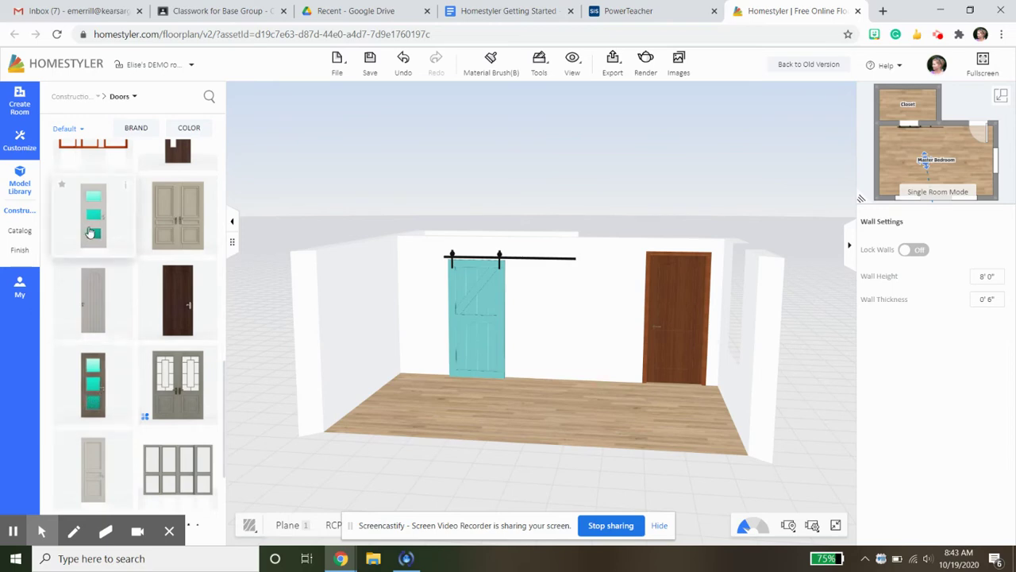
pyautogui.scroll(-5, 128, 396)
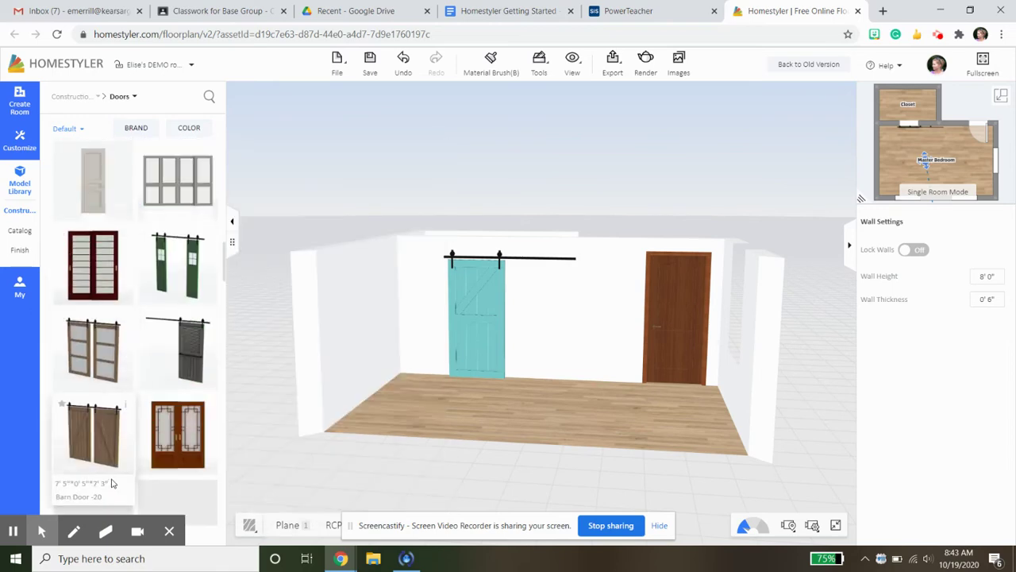
pyautogui.scroll(-3, 106, 477)
pyautogui.scroll(-5, 104, 472)
pyautogui.scroll(-8, 101, 466)
pyautogui.scroll(-8, 97, 459)
pyautogui.scroll(-8, 98, 456)
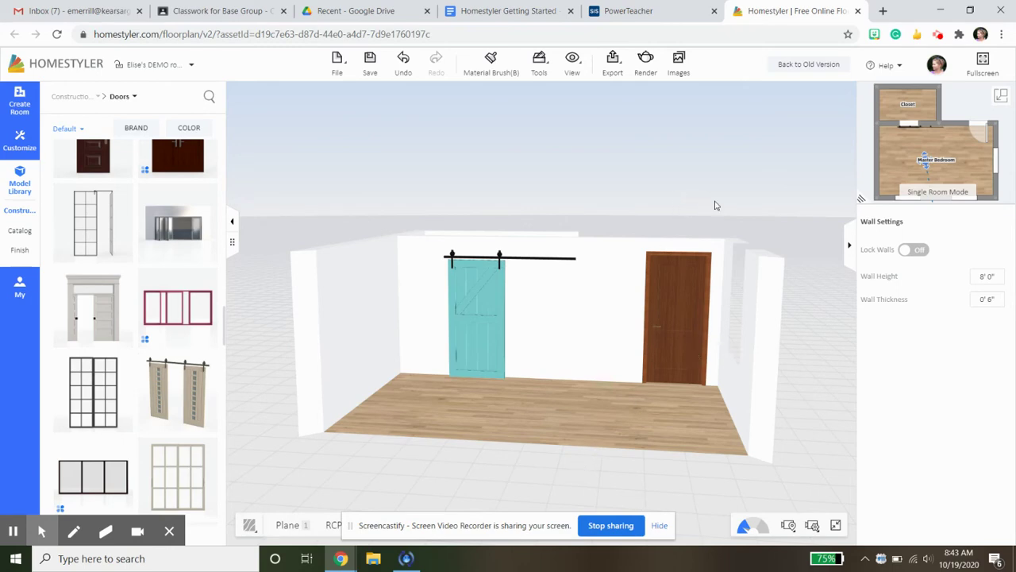
pyautogui.moveTo(715, 205); pyautogui.dragTo(766, 274)
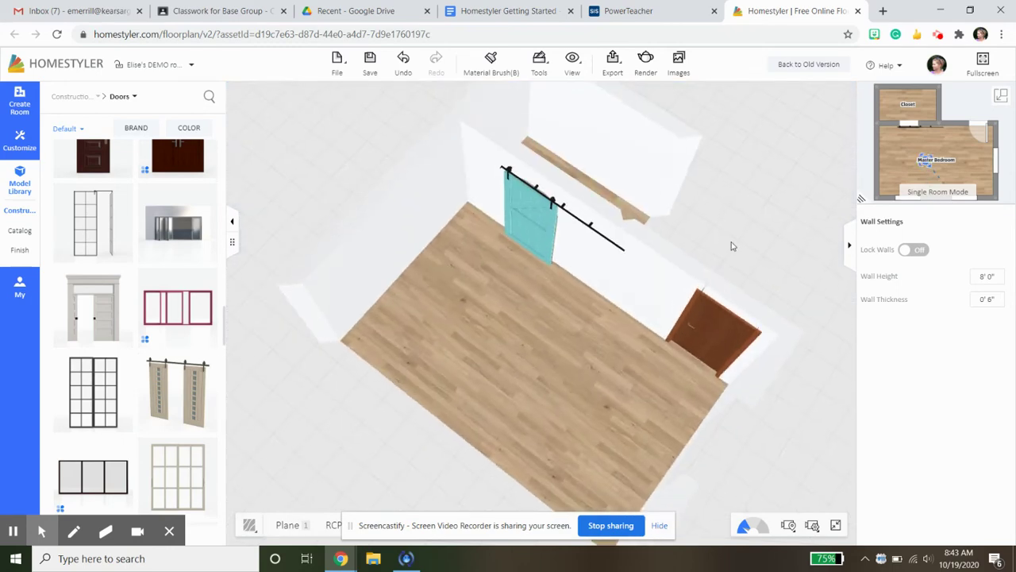
pyautogui.click(20, 231)
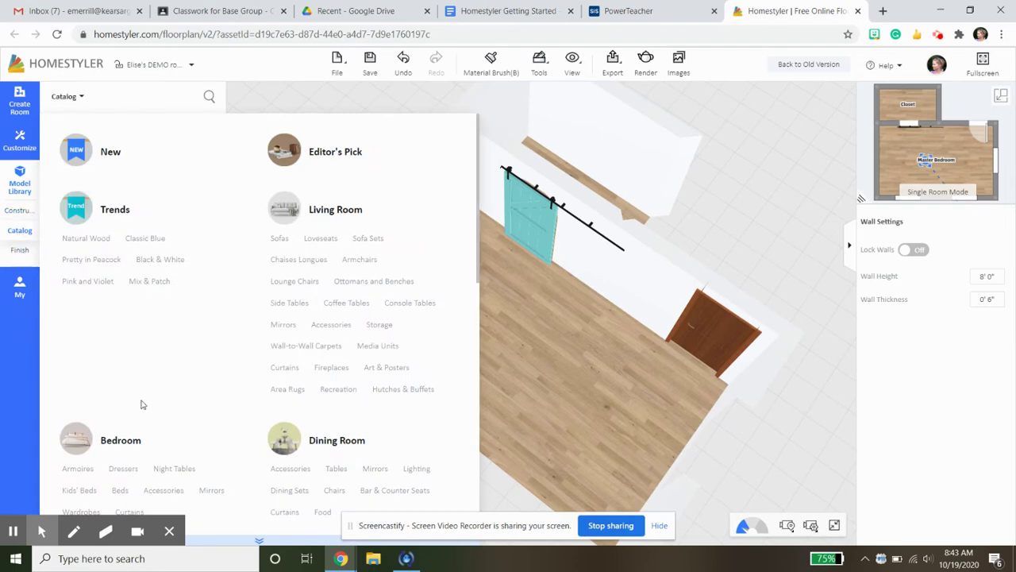
pyautogui.scroll(-3, 147, 428)
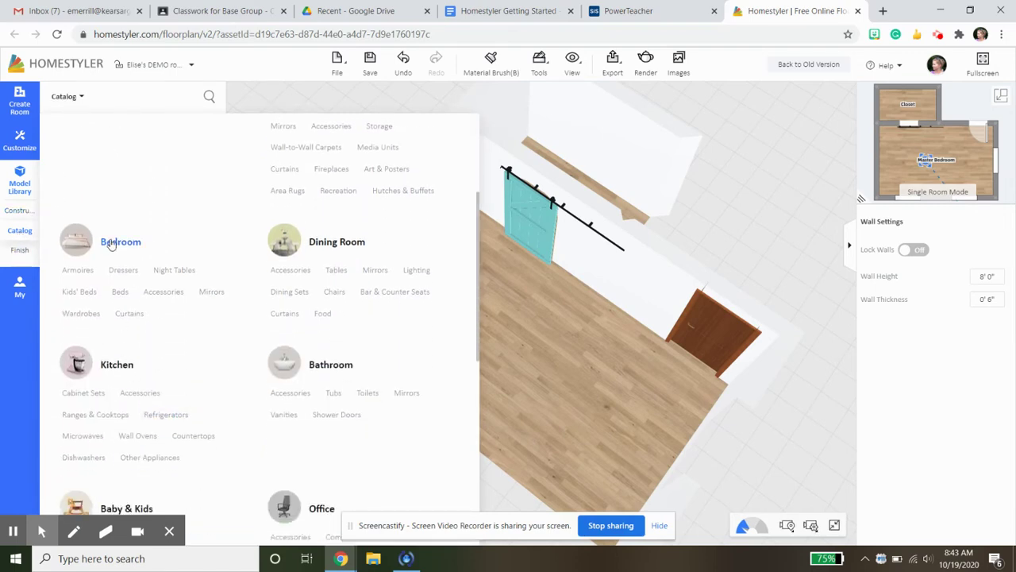
# - In the 2D plan, try a bed from the Bedroom catalog and then delete it
pyautogui.click(108, 243)
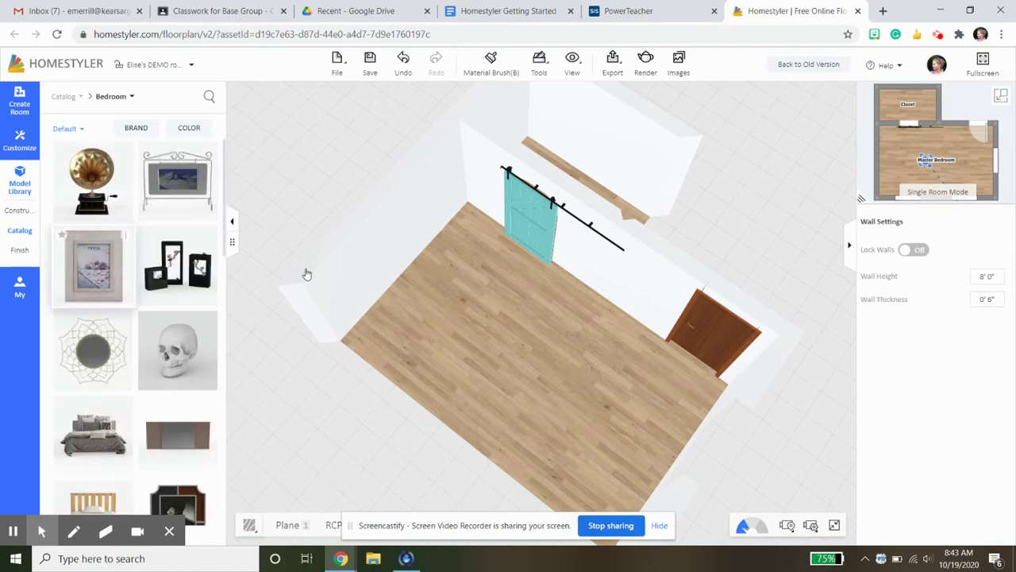
pyautogui.click(1000, 96)
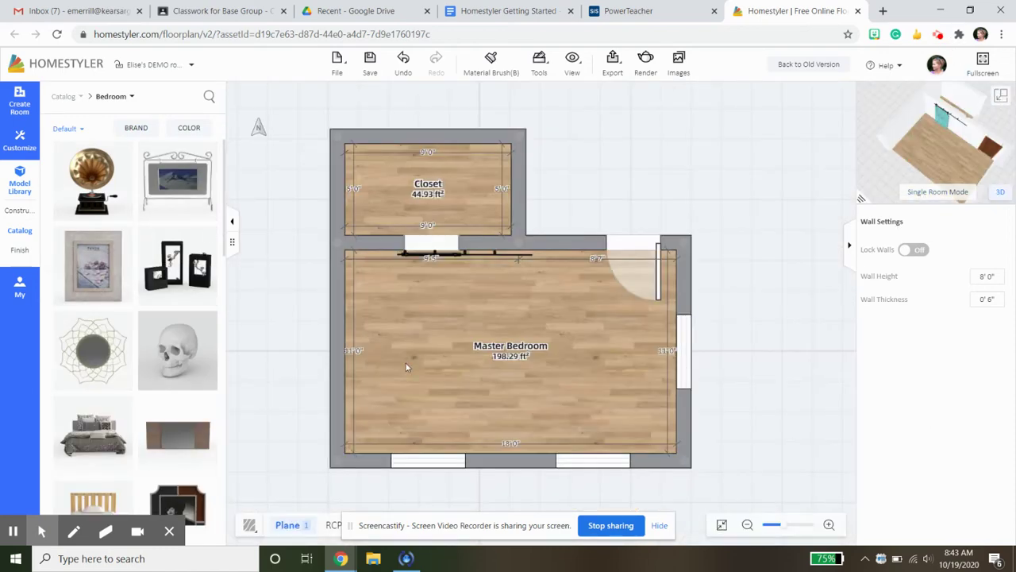
pyautogui.moveTo(157, 385)
pyautogui.scroll(-4, 141, 373)
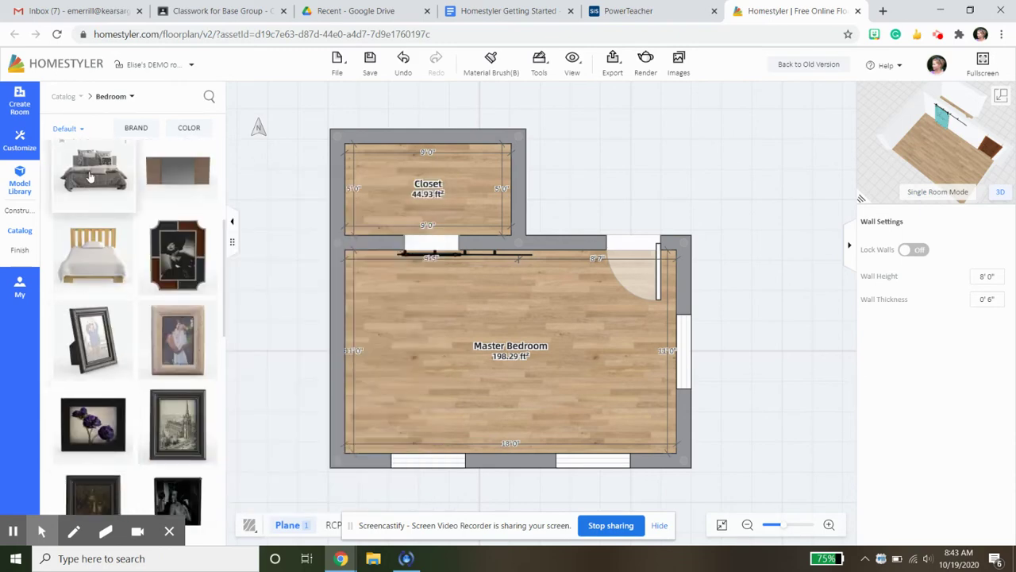
pyautogui.moveTo(87, 178); pyautogui.dragTo(405, 357)
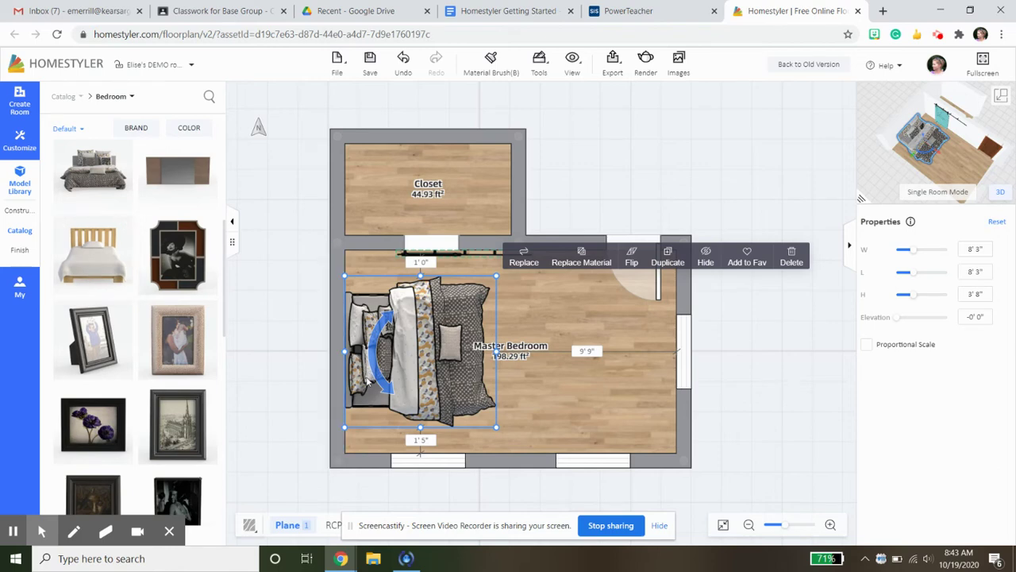
pyautogui.press('Delete')
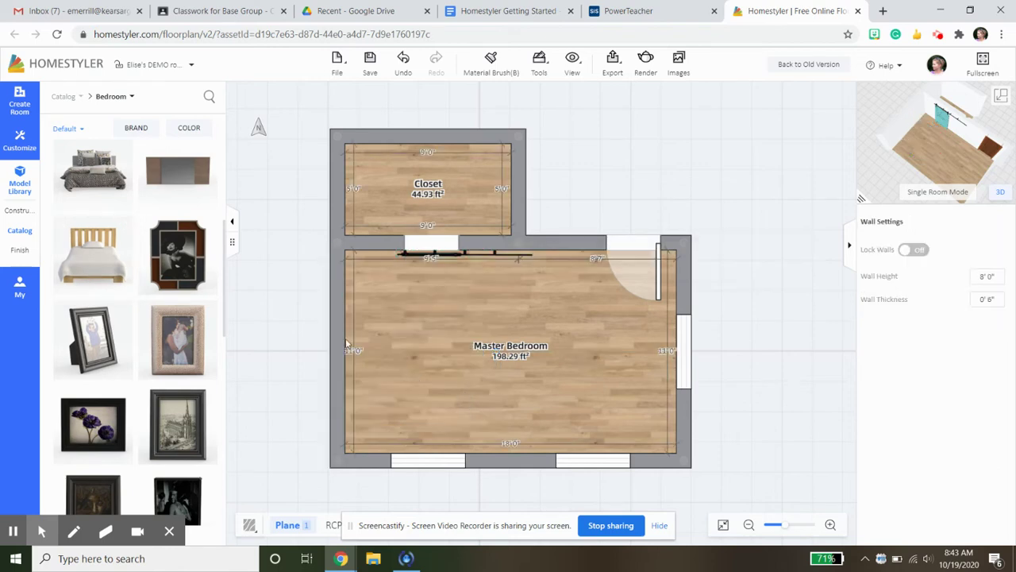
# - Place a white bed turned 180° against the bottom wall and slide that wall's window along
pyautogui.moveTo(311, 328); pyautogui.dragTo(391, 356)
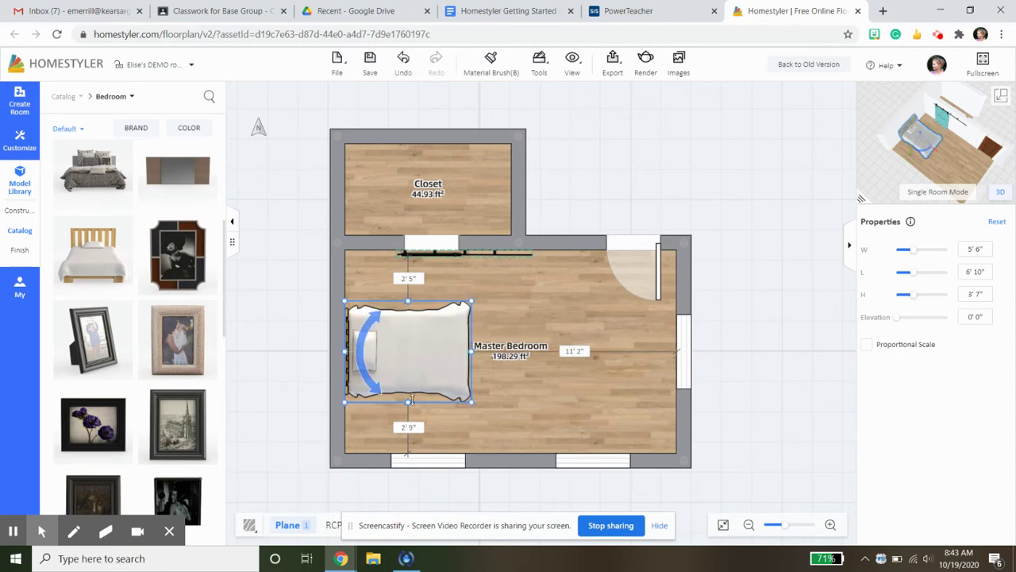
pyautogui.moveTo(374, 392); pyautogui.dragTo(520, 428)
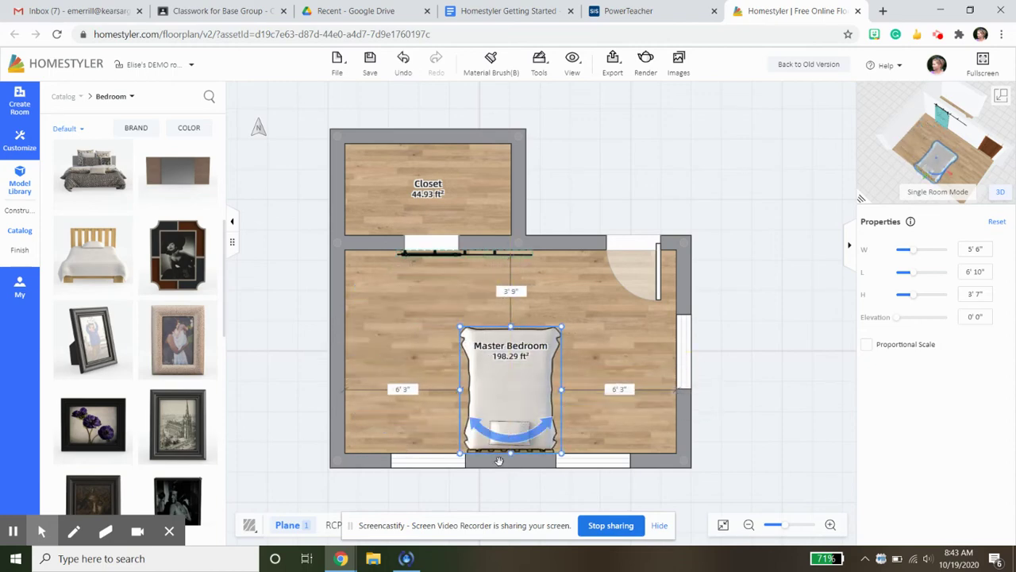
pyautogui.click(600, 466)
pyautogui.moveTo(595, 467); pyautogui.dragTo(425, 467)
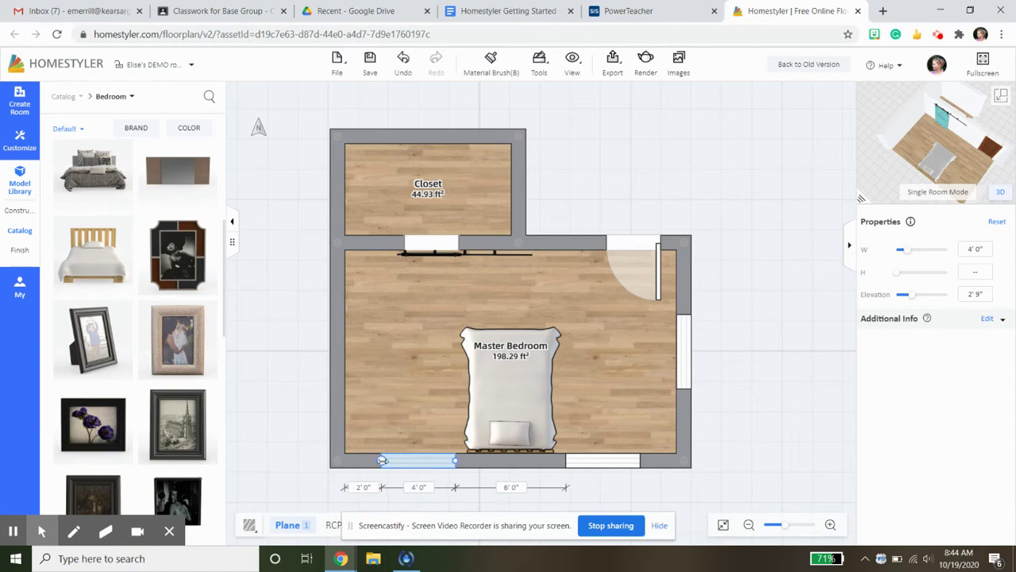
# - Deselect the window and scroll through the Bedroom furniture list
pyautogui.click(851, 435)
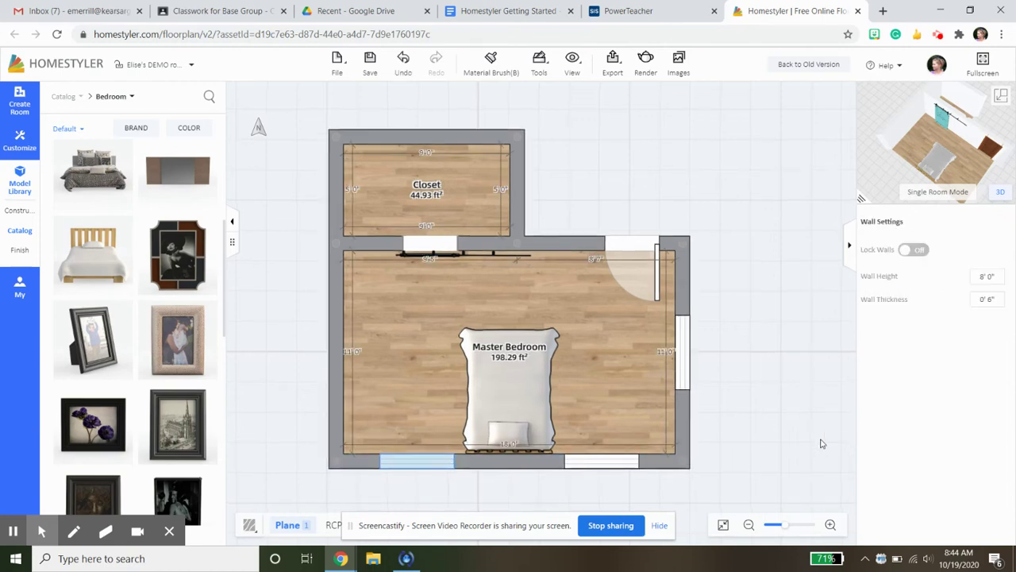
pyautogui.scroll(-5, 147, 338)
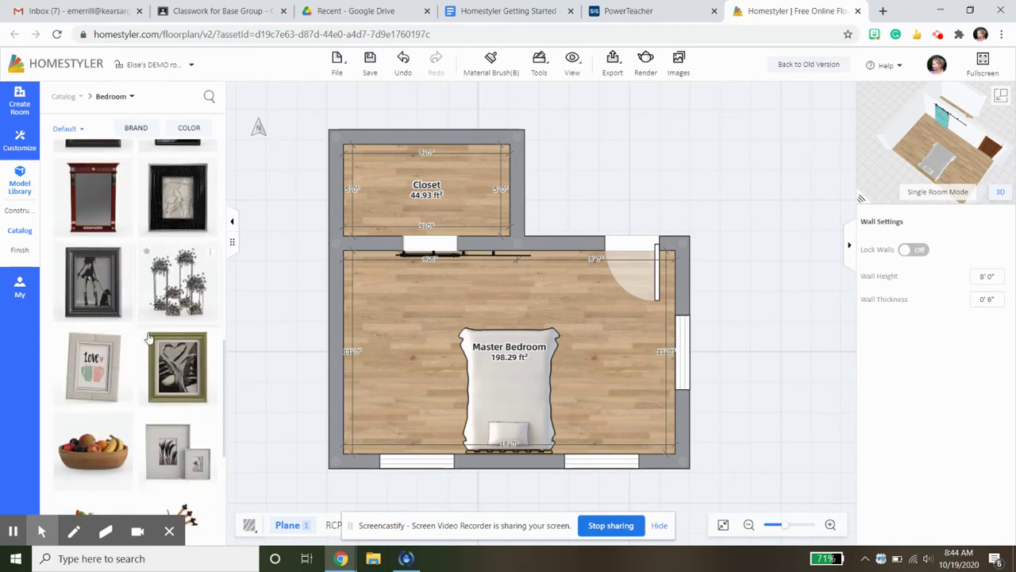
pyautogui.scroll(-3, 147, 338)
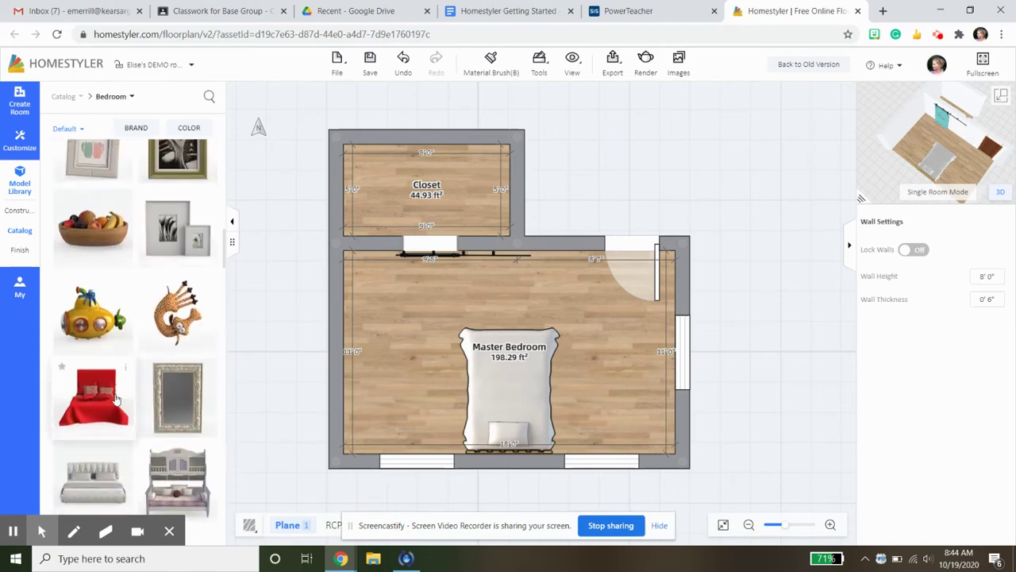
pyautogui.scroll(-6, 115, 398)
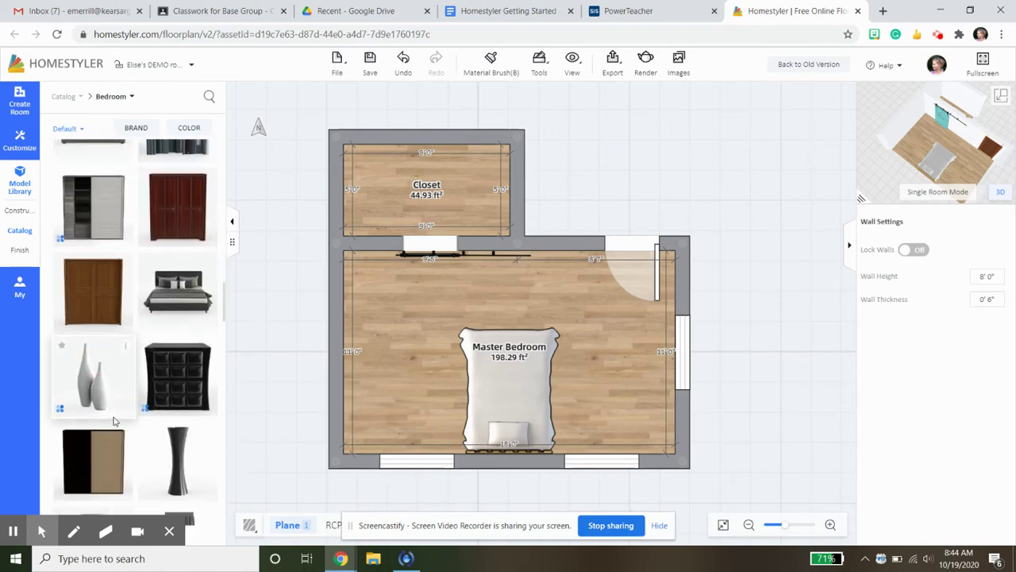
pyautogui.scroll(-4, 114, 421)
pyautogui.scroll(4, 125, 459)
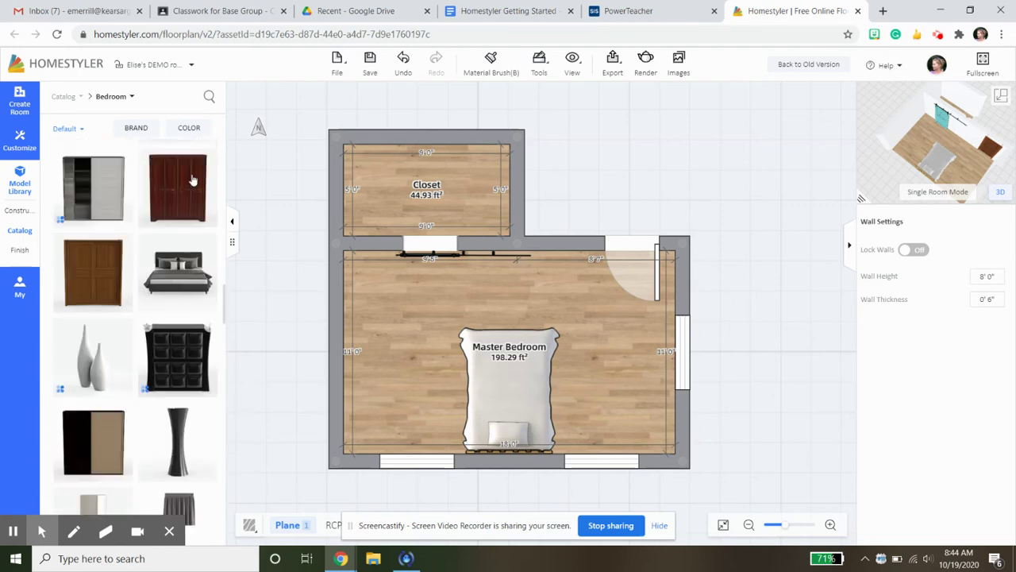
# - Search the model library for 'bed', browse the results, and return to the catalog categories
pyautogui.click(208, 97)
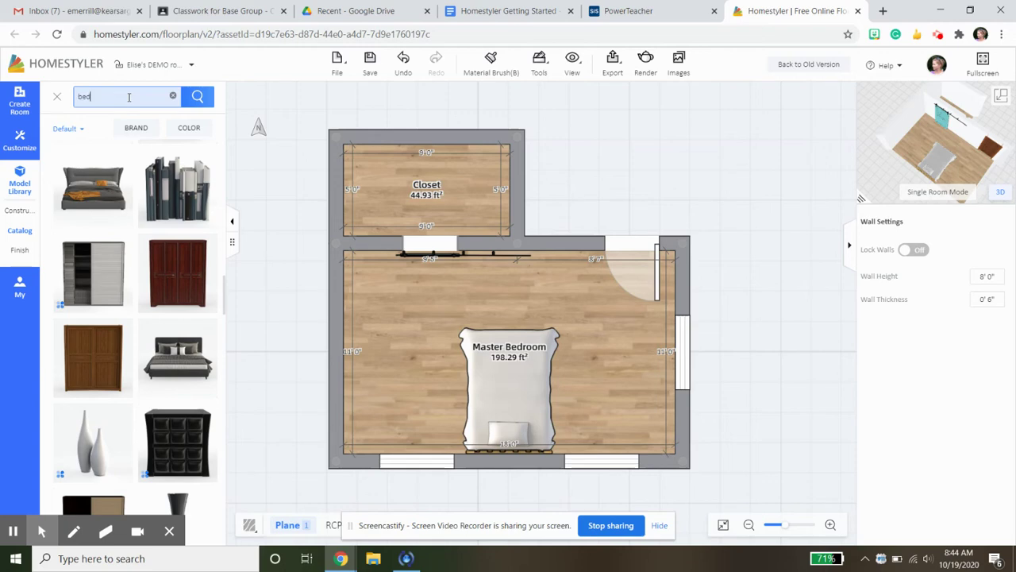
pyautogui.click(199, 96)
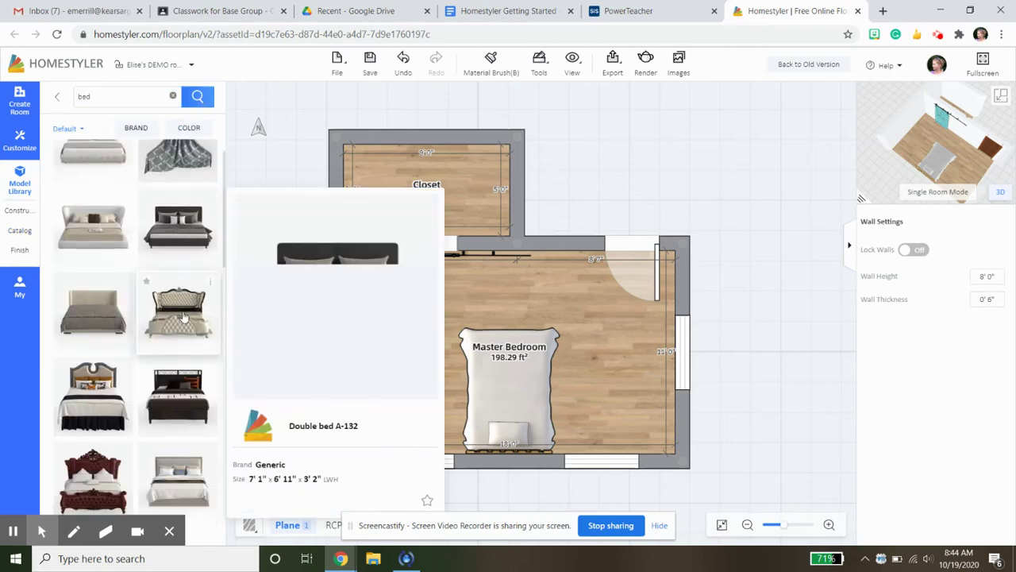
pyautogui.scroll(-5, 178, 322)
pyautogui.scroll(-5, 179, 328)
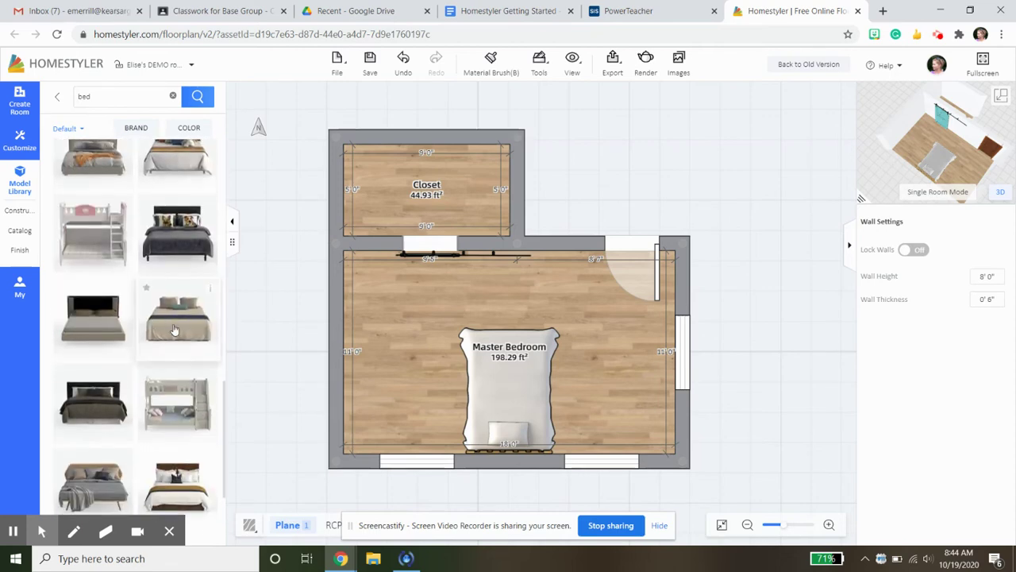
pyautogui.scroll(-10, 173, 330)
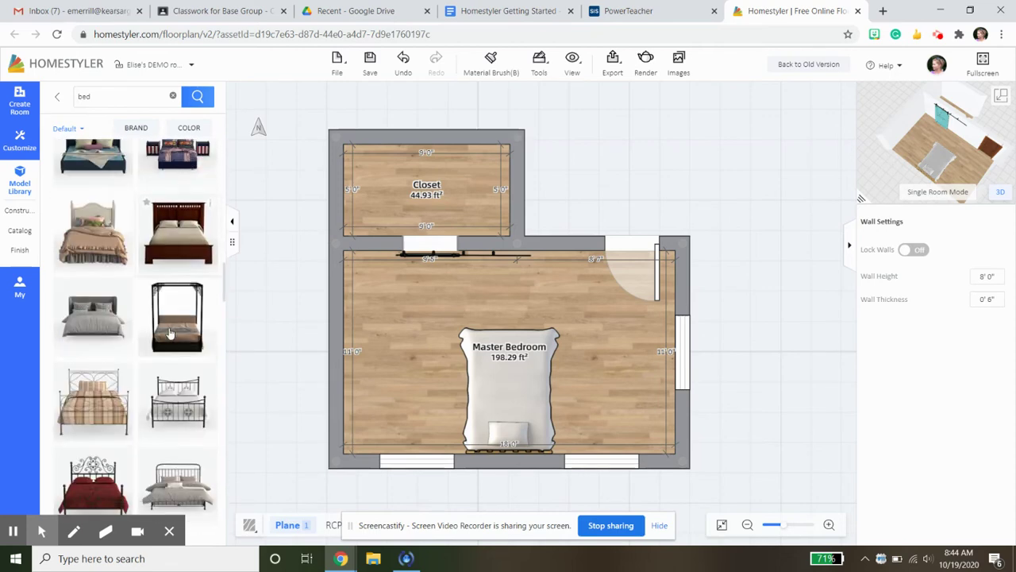
pyautogui.scroll(-3, 143, 342)
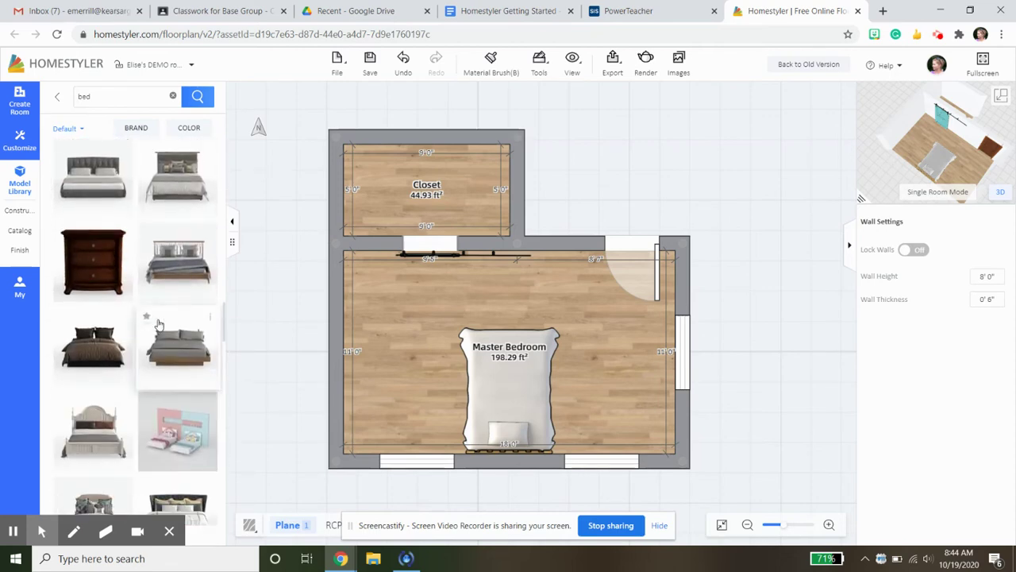
pyautogui.click(27, 232)
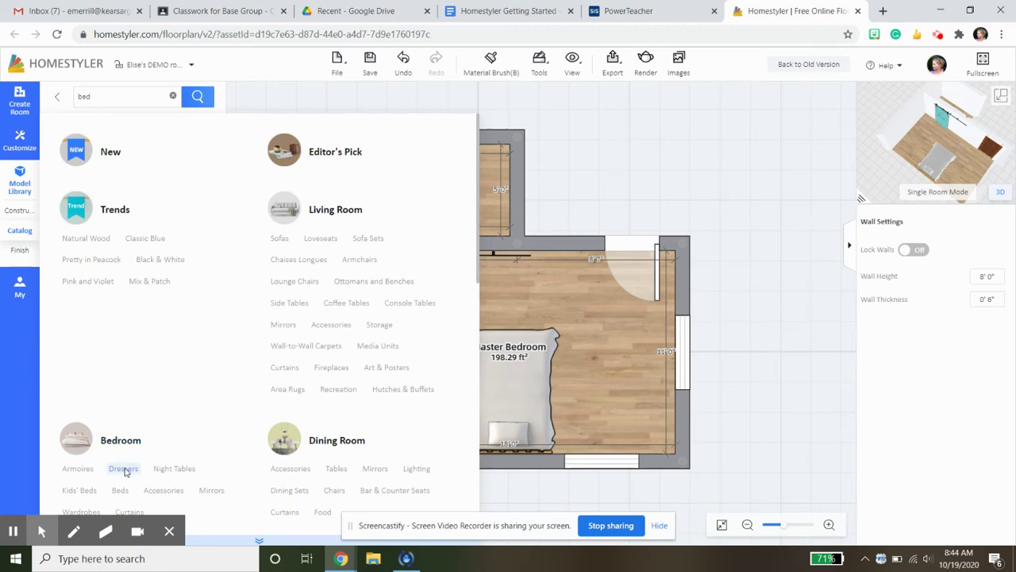
# - Look at the Bedroom Night Tables, then collapse and reopen the catalog category list
pyautogui.scroll(-1, 129, 472)
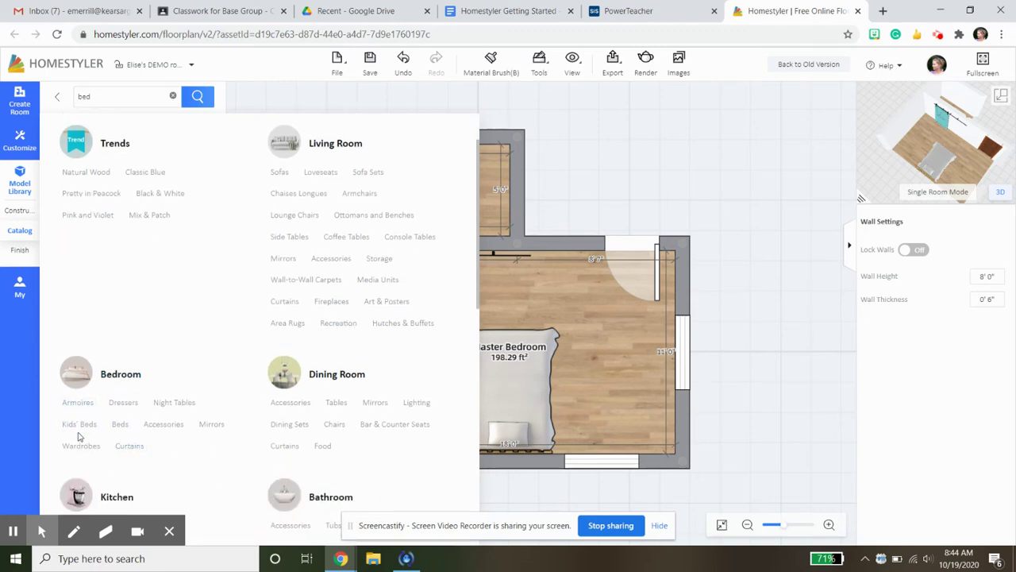
pyautogui.click(181, 403)
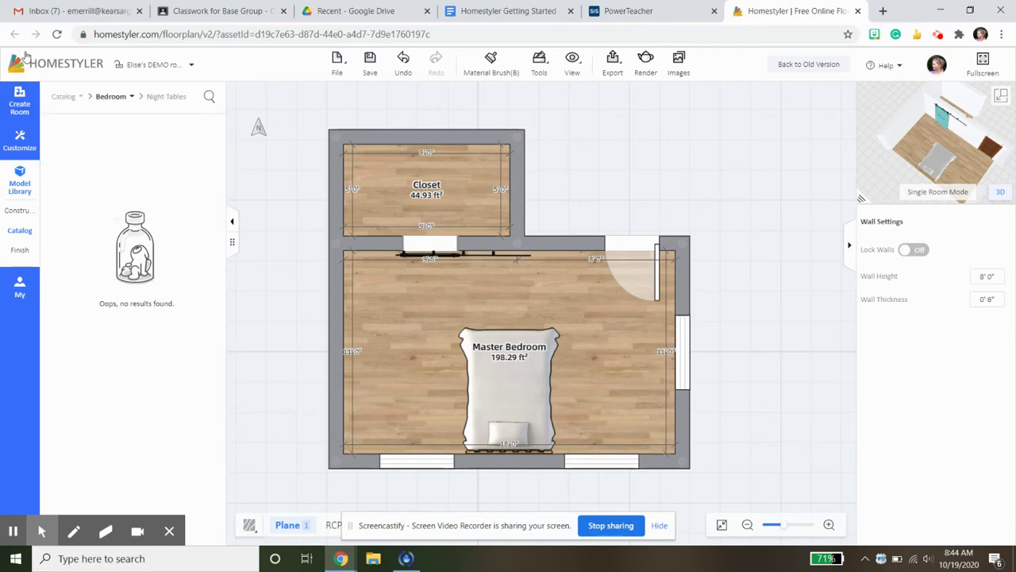
pyautogui.click(111, 97)
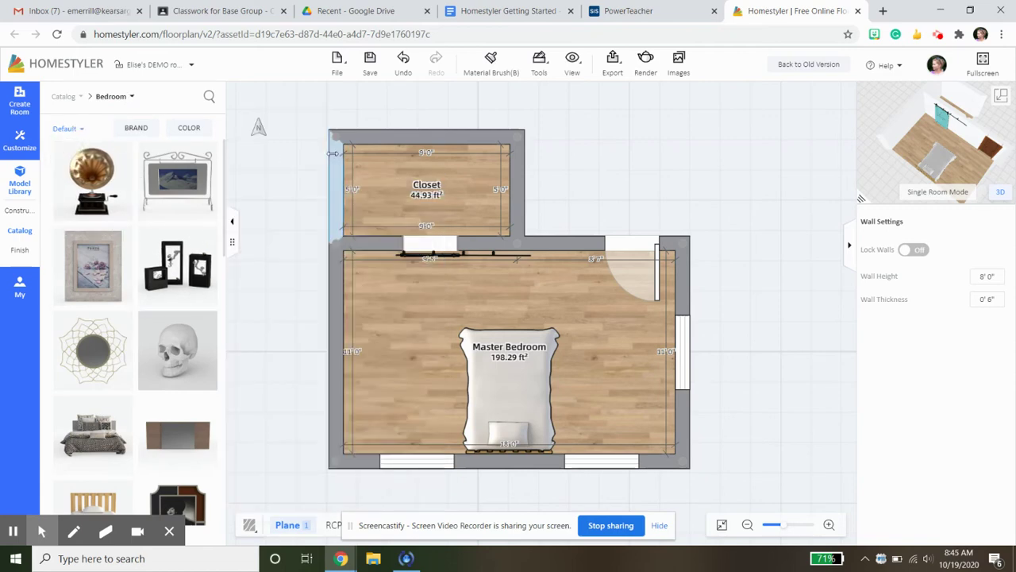
pyautogui.click(235, 223)
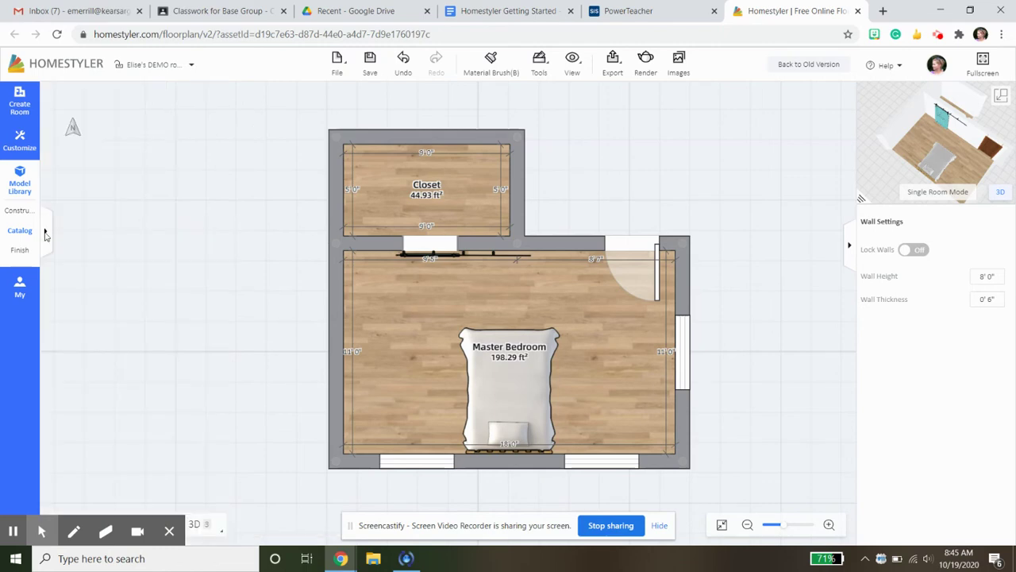
pyautogui.click(17, 232)
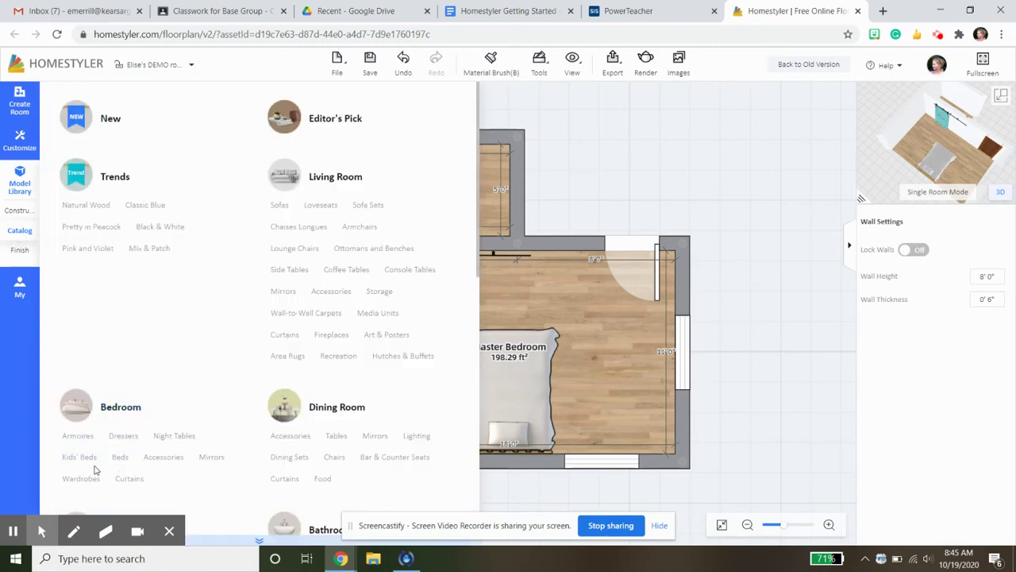
# - Place a 5' 3" dresser from Bedroom Dressers lengthwise against the Master Bedroom's left wall
pyautogui.click(123, 435)
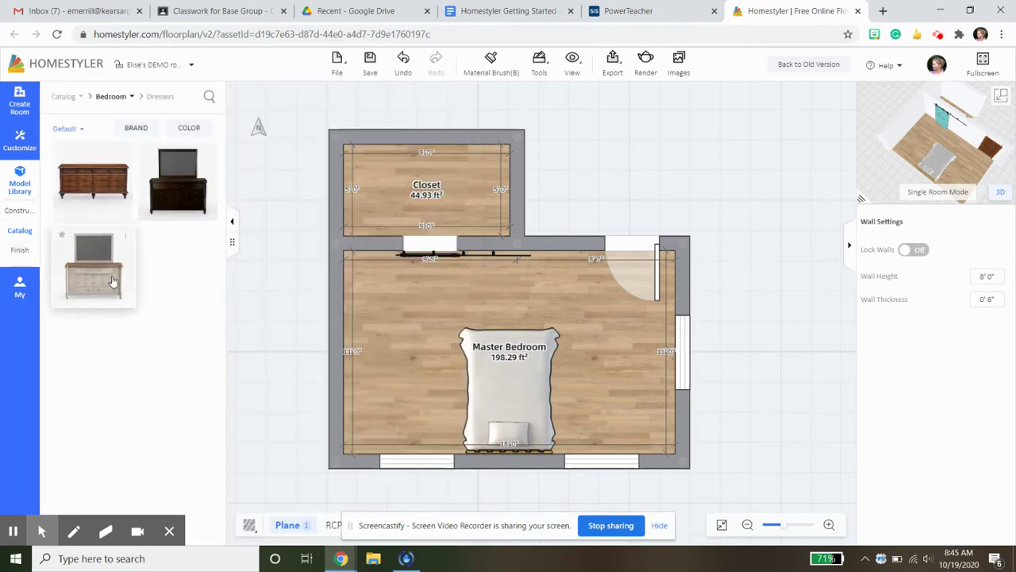
pyautogui.moveTo(93, 266); pyautogui.dragTo(334, 340)
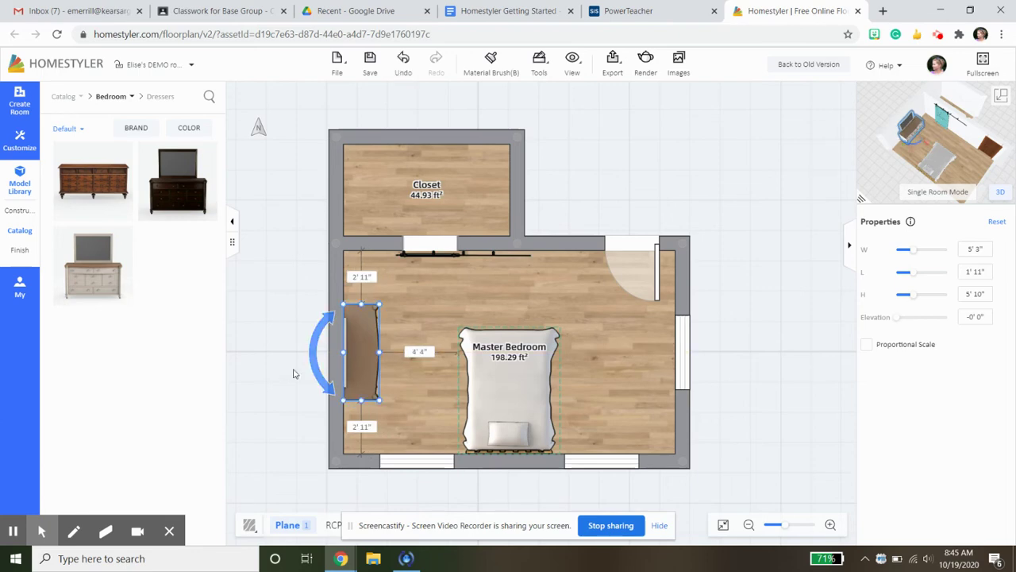
pyautogui.click(732, 309)
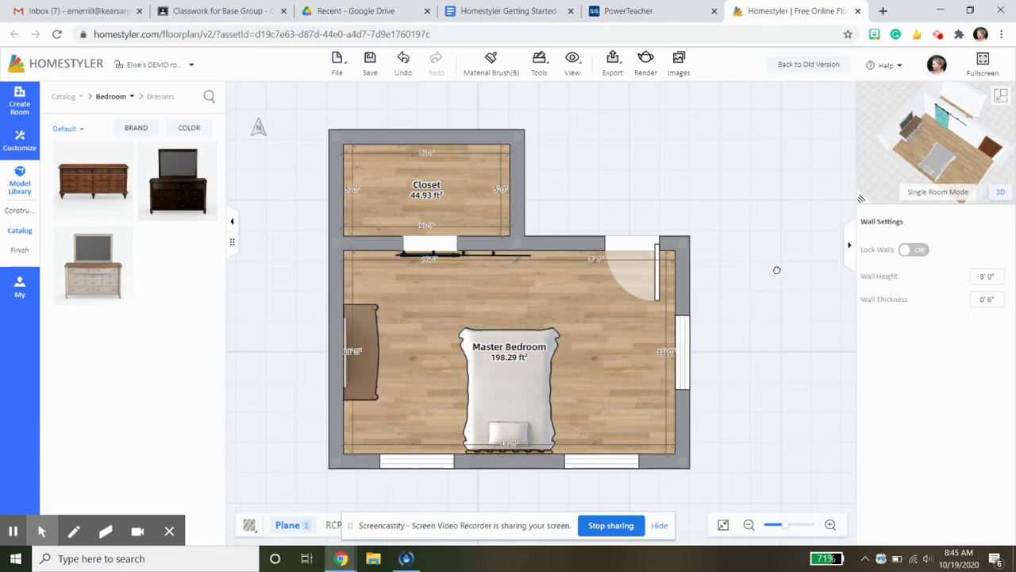
pyautogui.scroll(-2, 777, 270)
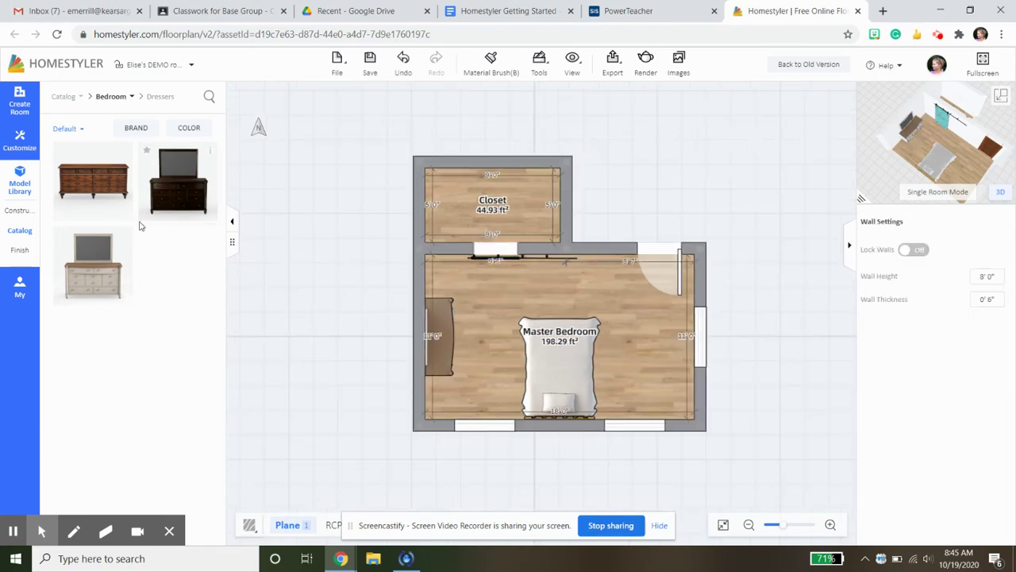
pyautogui.click(232, 221)
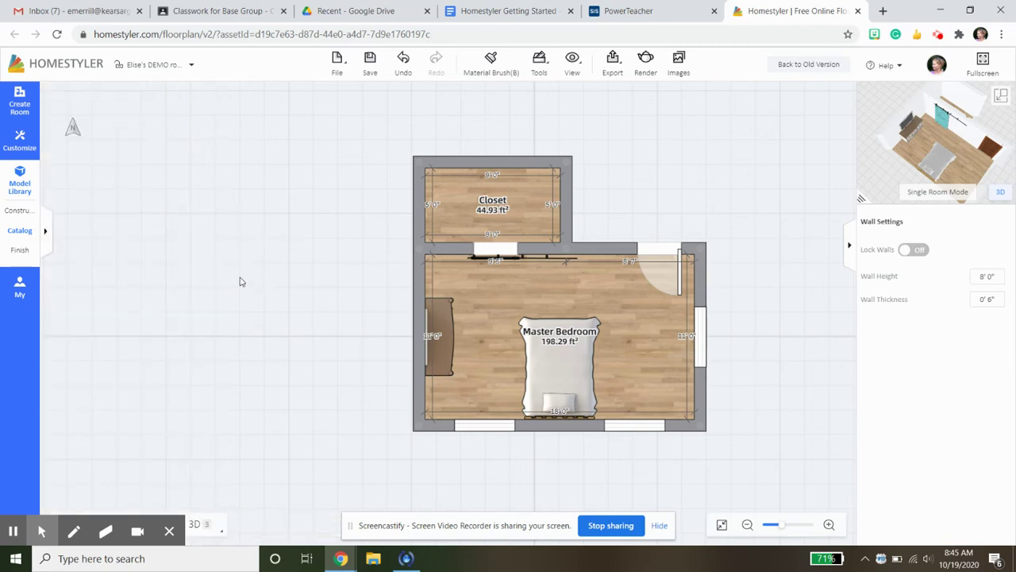
# - Try the Water floor material on the Master Bedroom floor
pyautogui.click(20, 250)
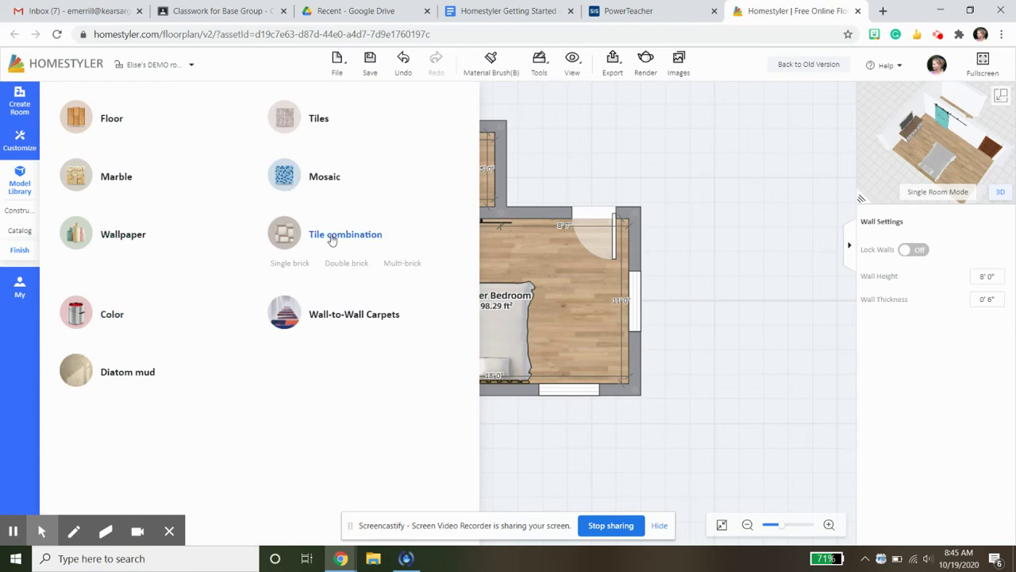
pyautogui.click(112, 119)
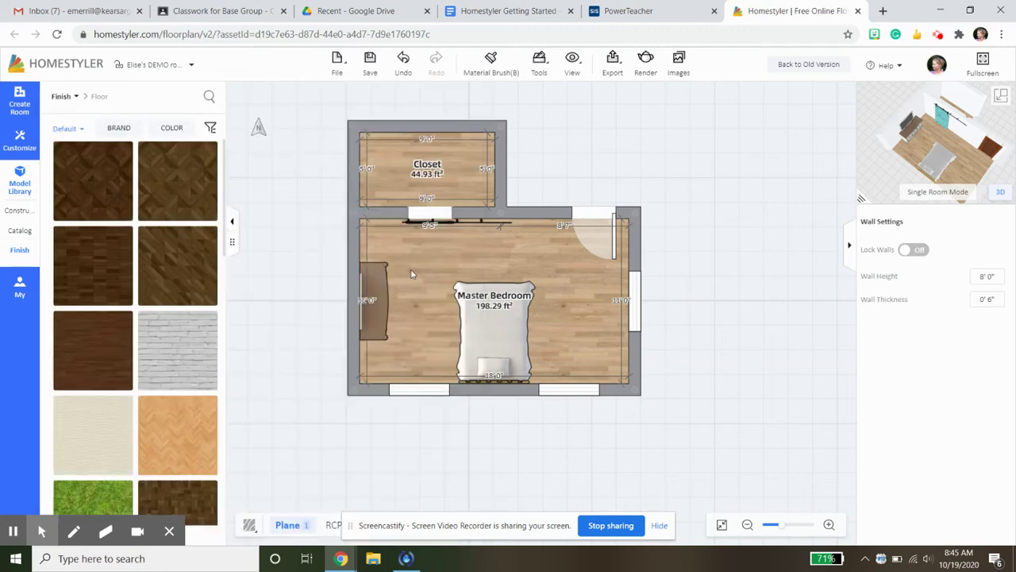
pyautogui.click(446, 260)
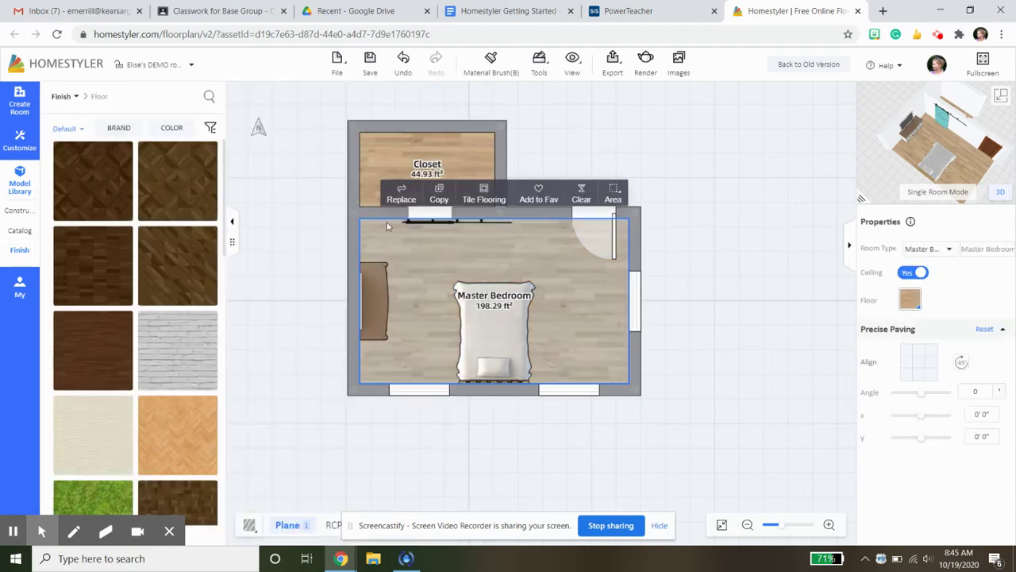
pyautogui.scroll(-5, 155, 362)
pyautogui.scroll(-1, 159, 357)
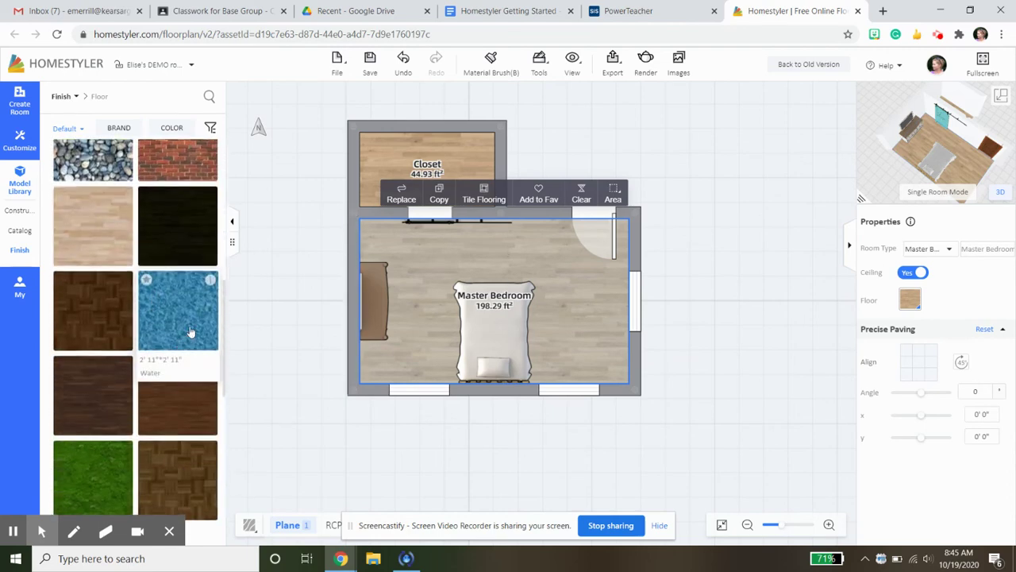
pyautogui.press('Escape')
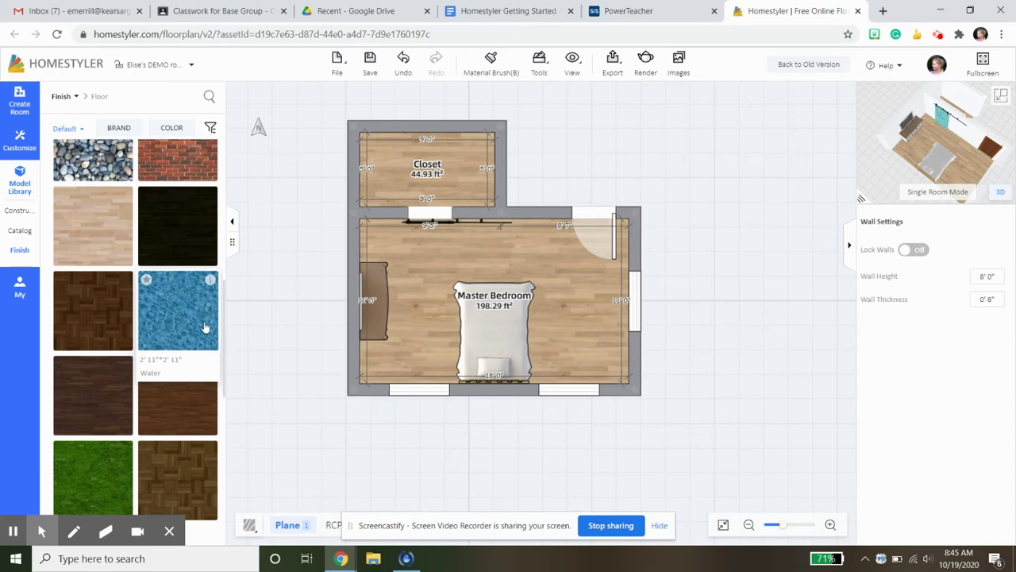
pyautogui.click(436, 290)
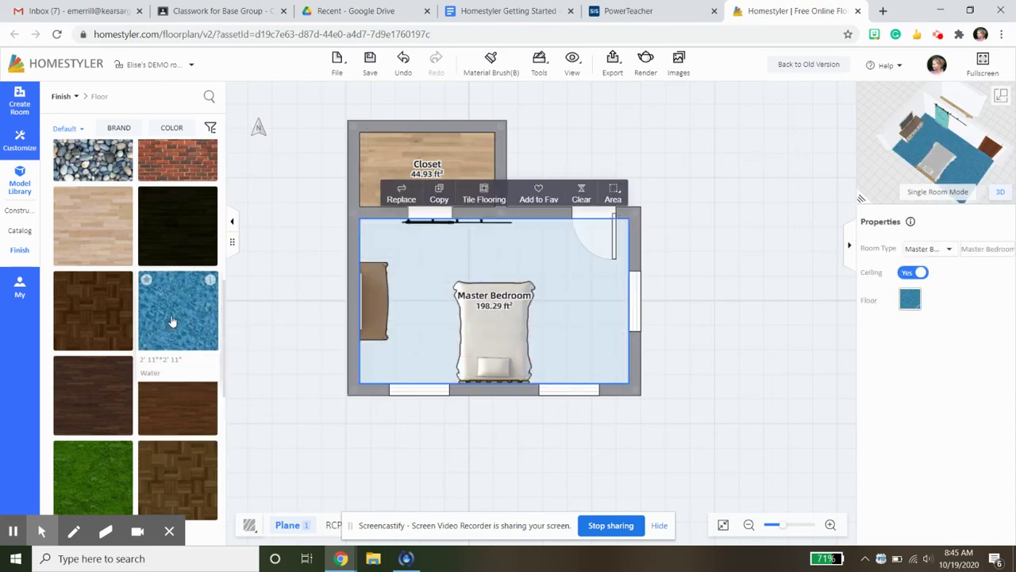
pyautogui.moveTo(446, 475); pyautogui.dragTo(503, 466)
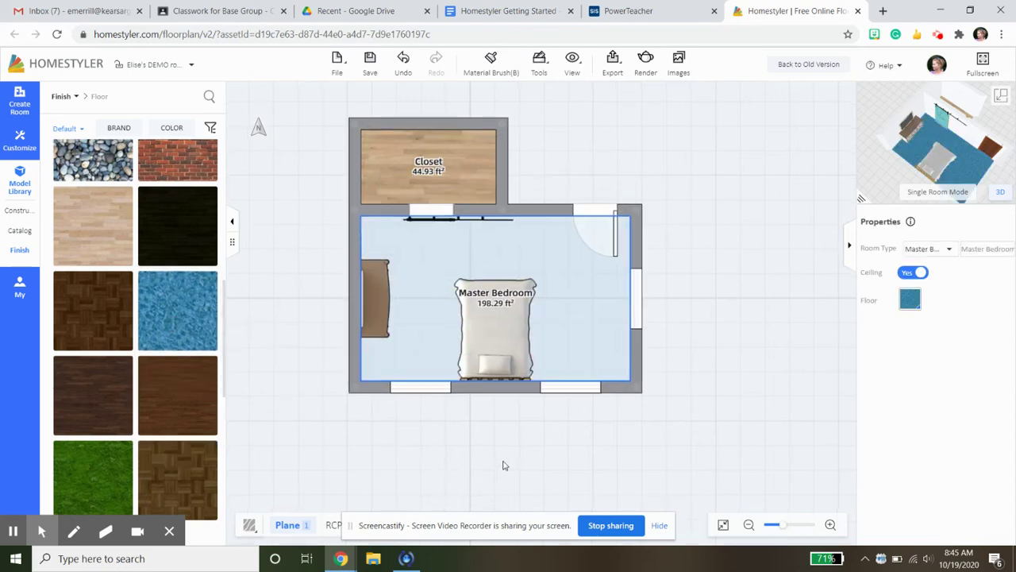
# - Switch to the 3D view at a higher angle and try Grass3 on the bedroom floor
pyautogui.click(1001, 97)
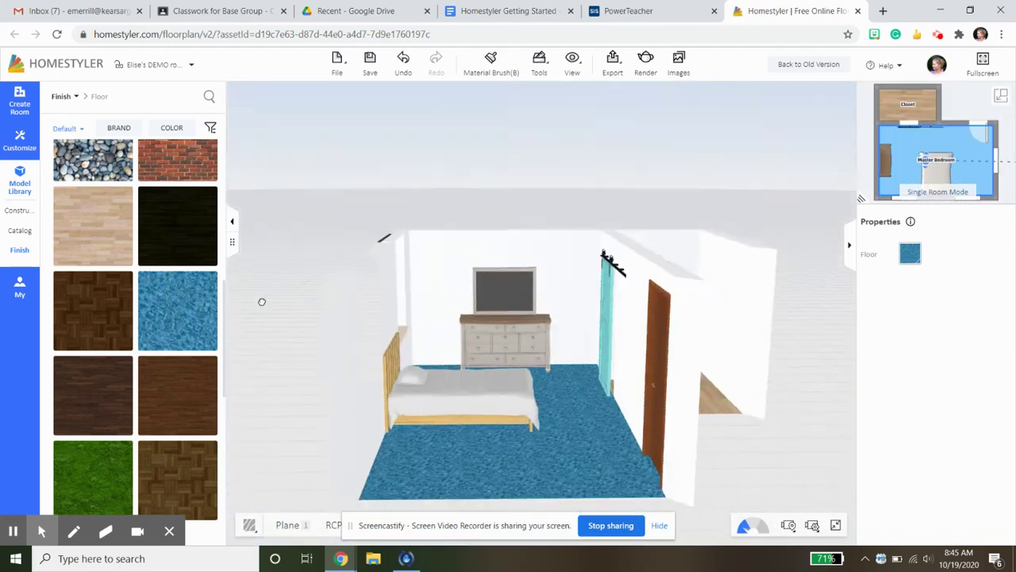
pyautogui.moveTo(262, 297); pyautogui.dragTo(234, 349)
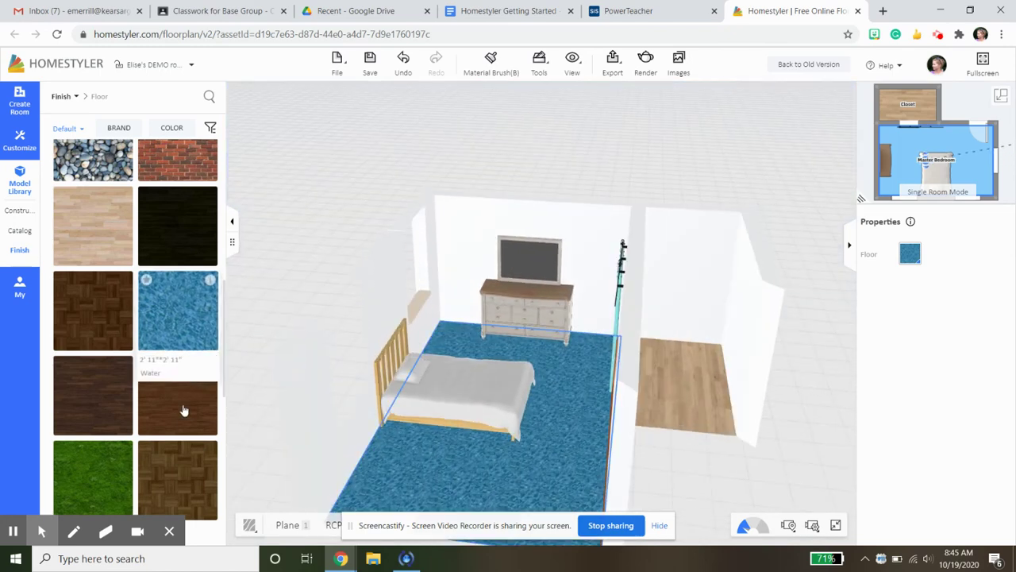
pyautogui.scroll(-4, 159, 357)
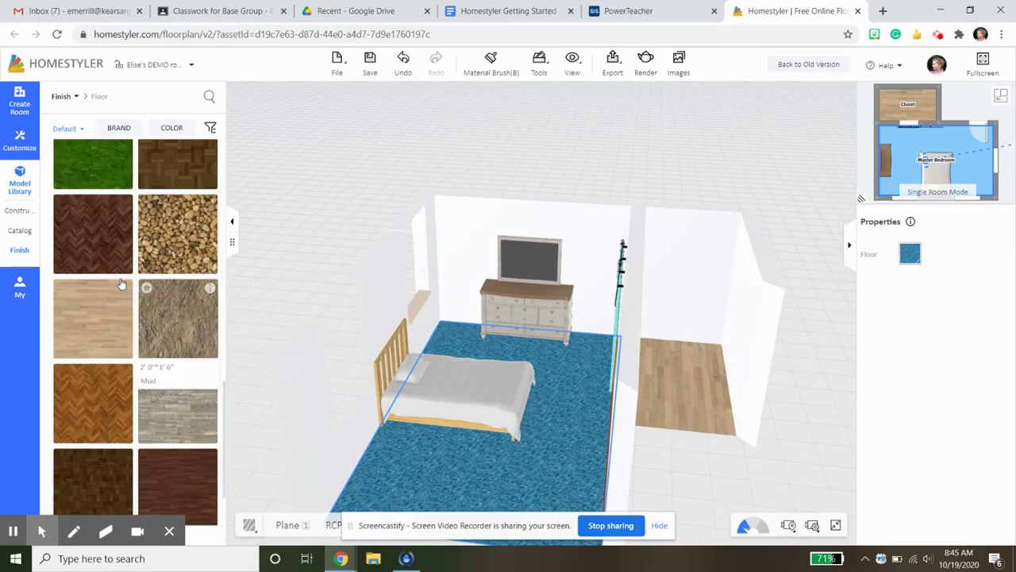
pyautogui.press('Escape')
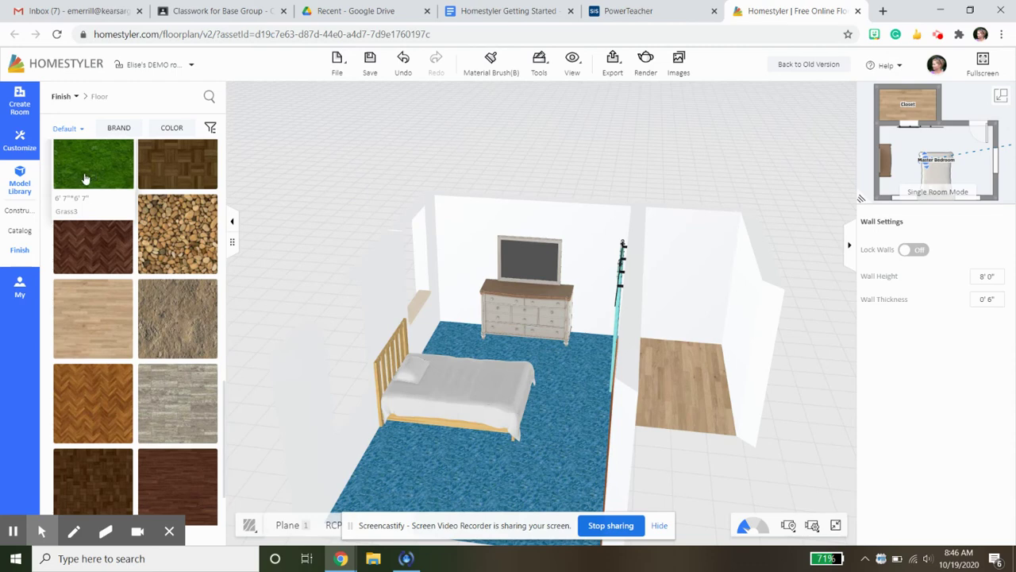
pyautogui.click(85, 195)
pyautogui.click(535, 444)
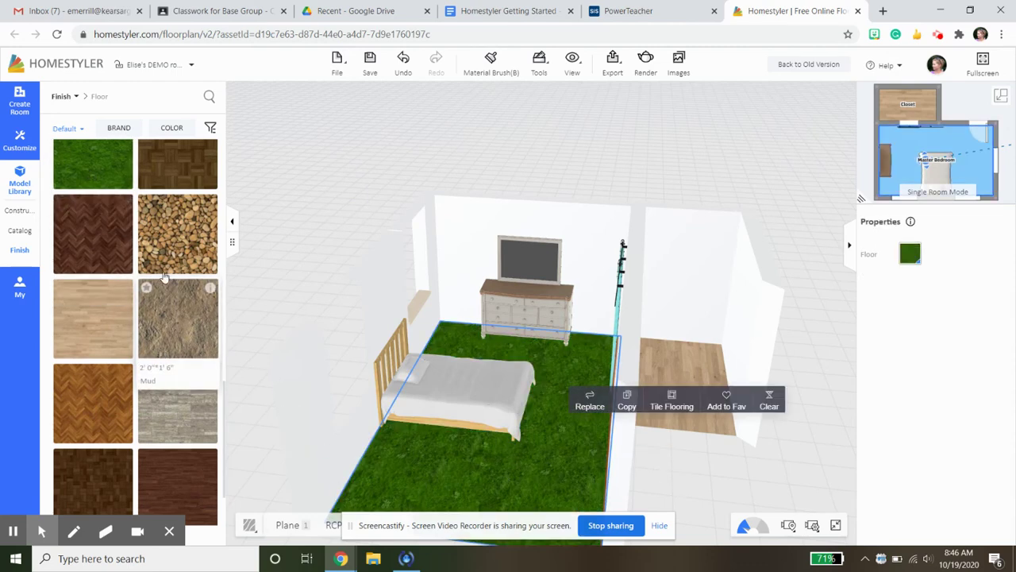
# - Replace the grass with a light wood plank floor on the Master Bedroom
pyautogui.click(106, 333)
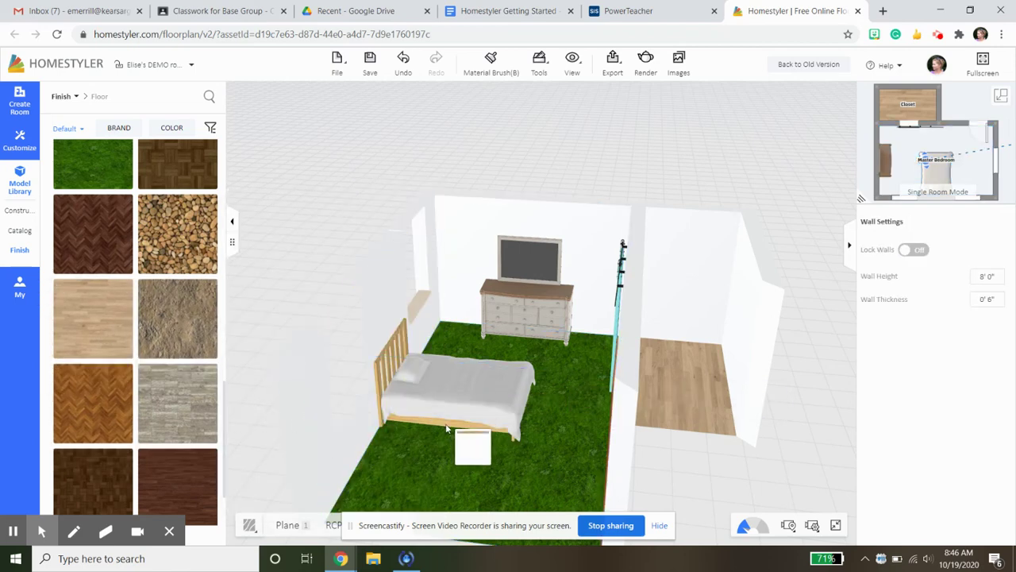
pyautogui.click(430, 458)
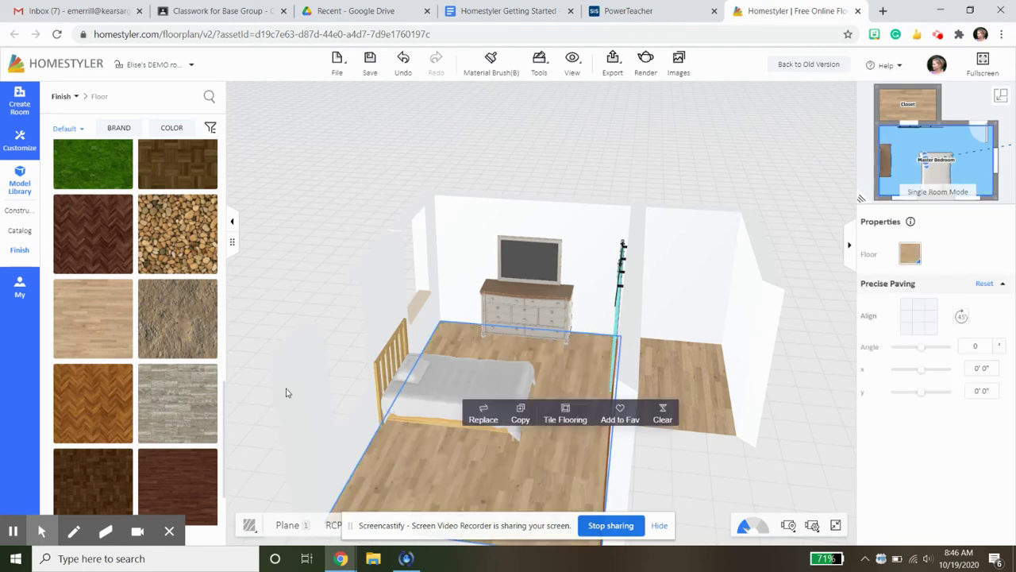
pyautogui.scroll(-8, 164, 326)
pyautogui.scroll(-5, 151, 347)
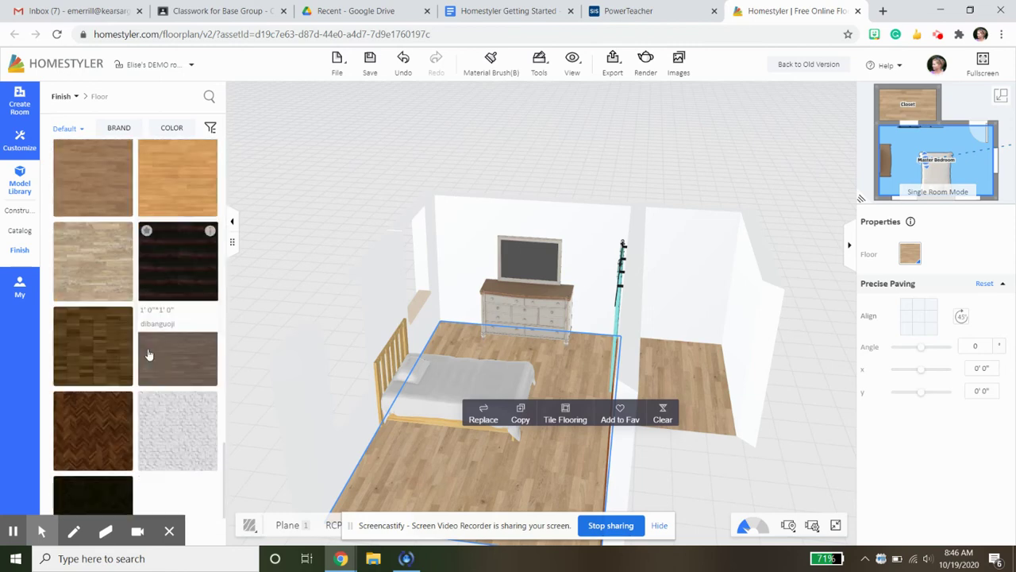
pyautogui.click(234, 222)
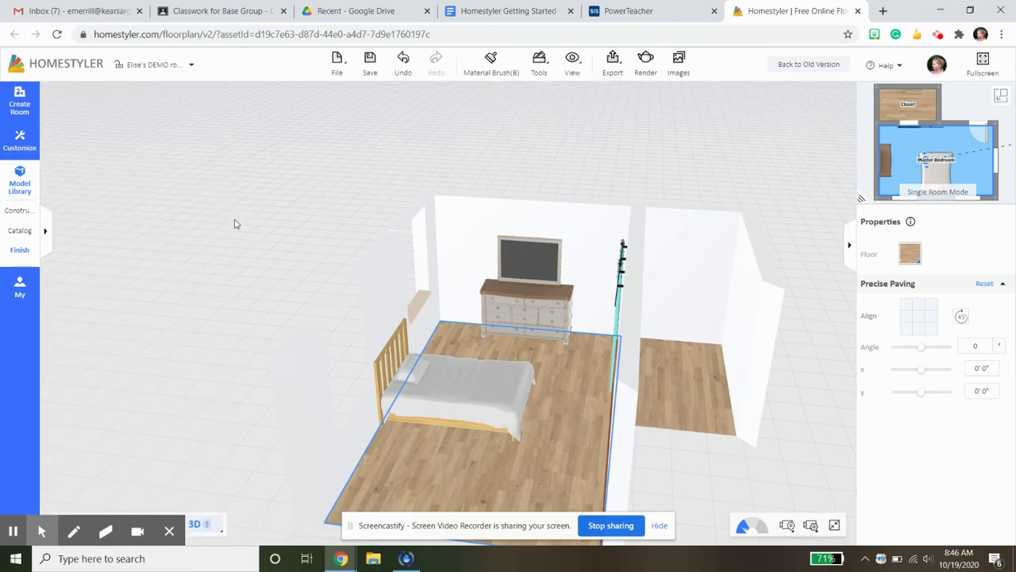
# - Apply the cream diamond-pattern wallpaper to the bedroom's back wall, then tilt the view down into the room
pyautogui.click(458, 245)
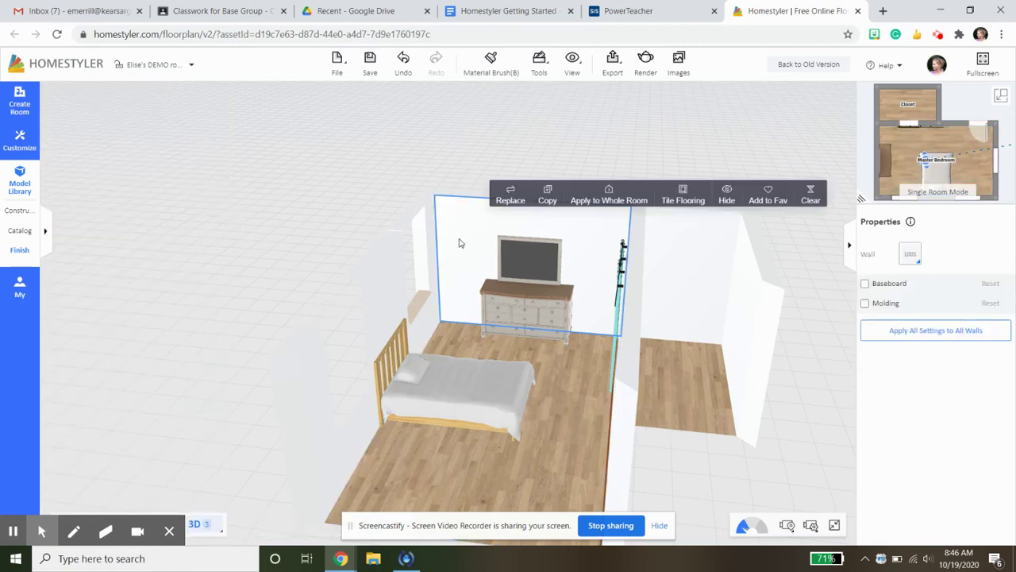
pyautogui.click(20, 250)
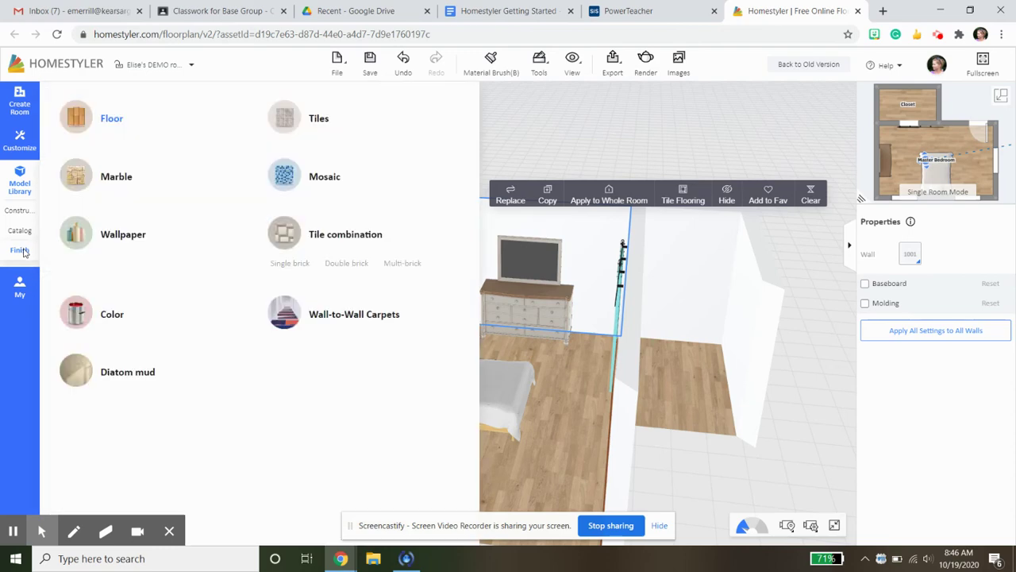
pyautogui.click(125, 235)
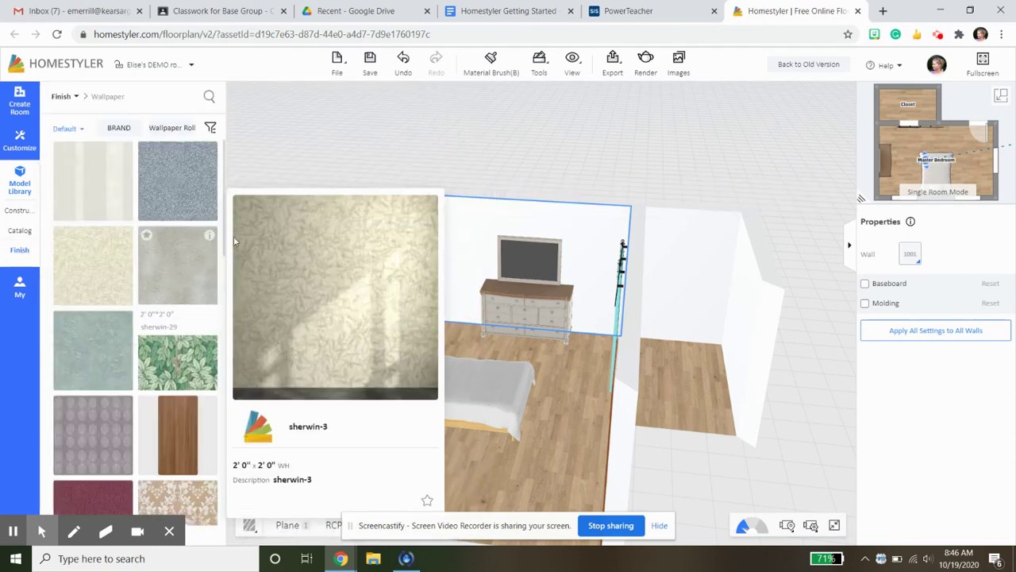
pyautogui.scroll(-2, 96, 429)
pyautogui.scroll(-5, 97, 428)
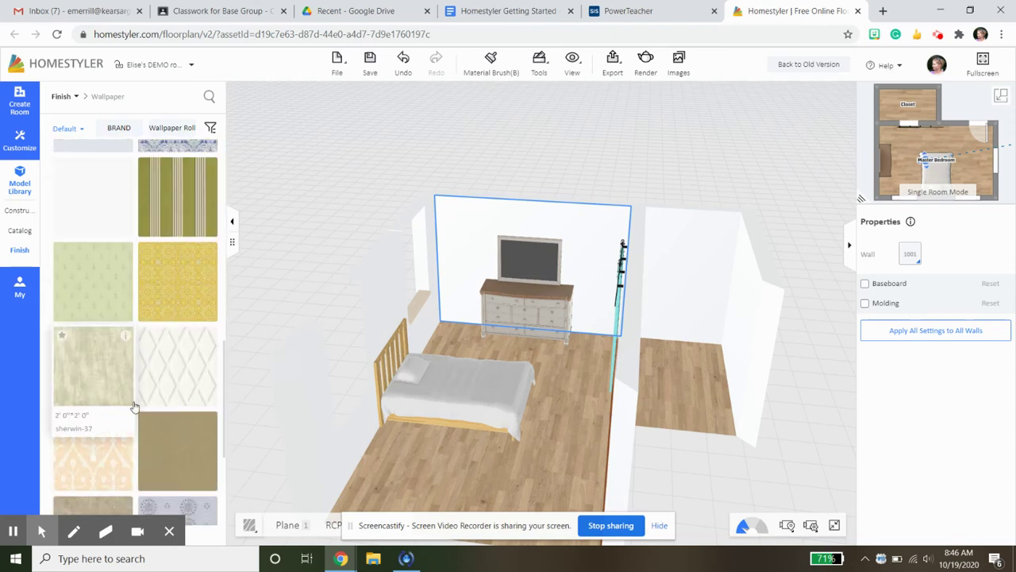
pyautogui.click(173, 396)
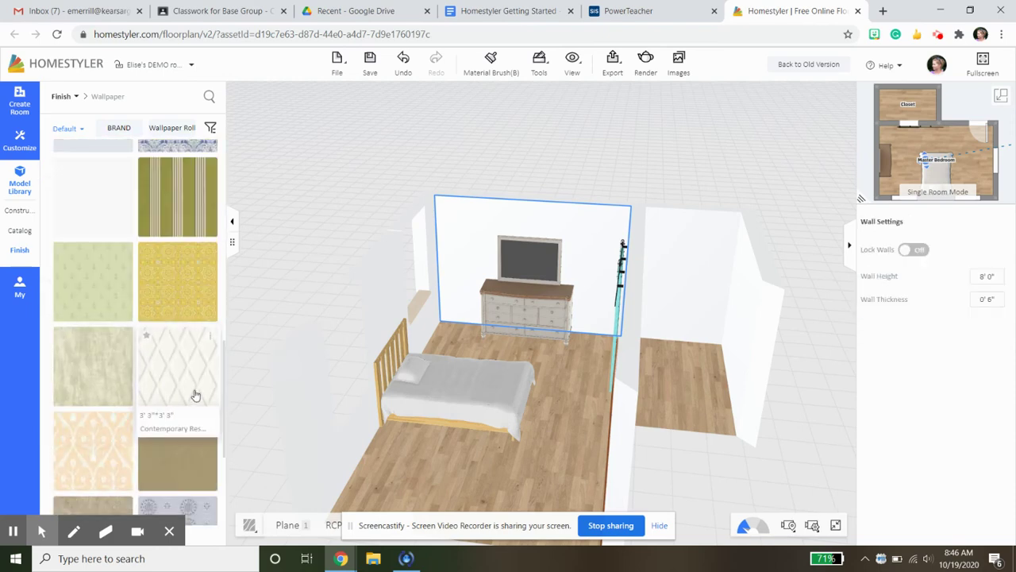
pyautogui.click(464, 219)
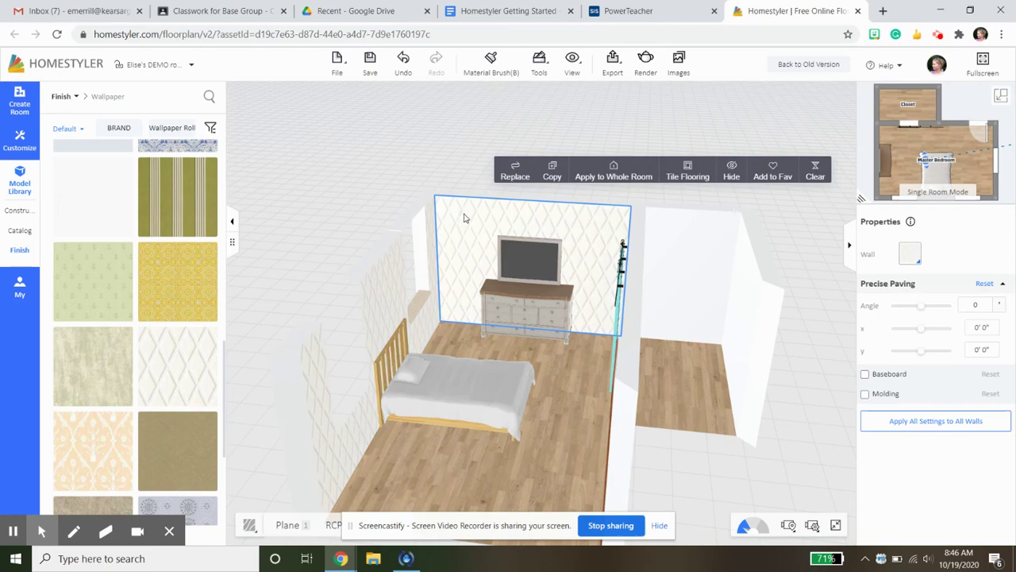
pyautogui.moveTo(751, 282); pyautogui.dragTo(520, 318)
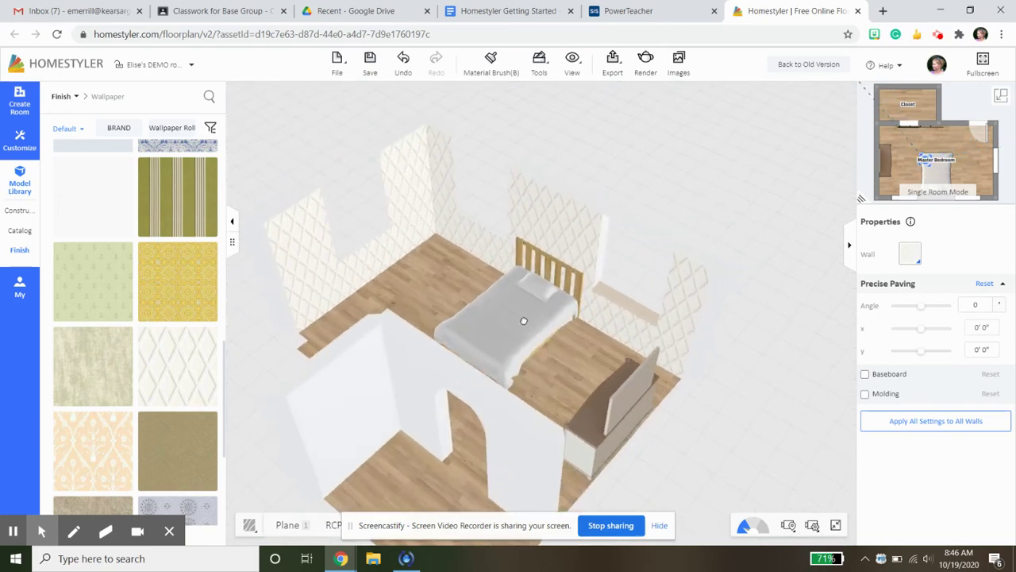
# - Swap the bedroom walls to the yellow Piccadilly wallpaper and orbit to check it around the barn door
pyautogui.click(318, 279)
pyautogui.click(202, 289)
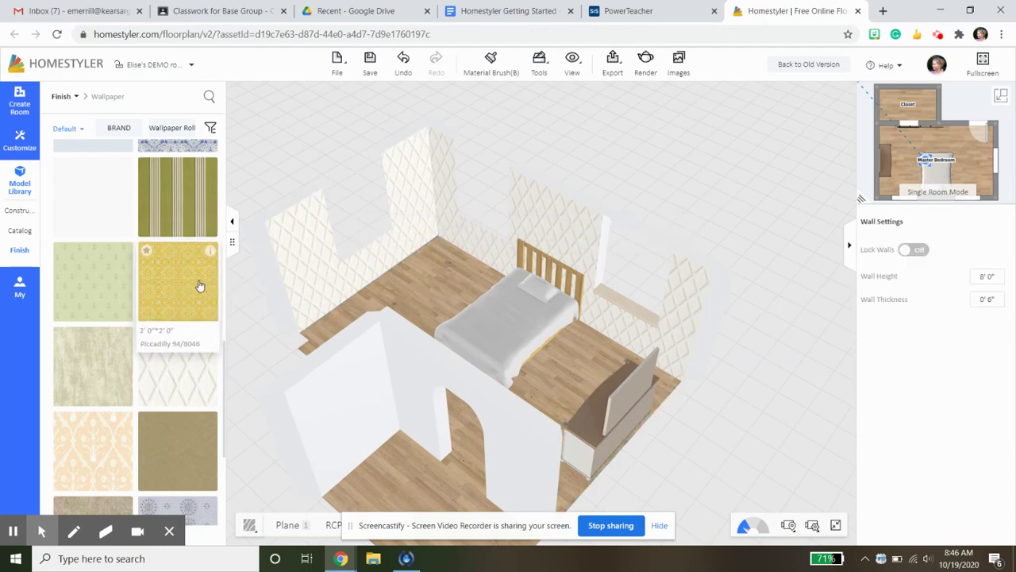
pyautogui.click(191, 291)
pyautogui.click(308, 270)
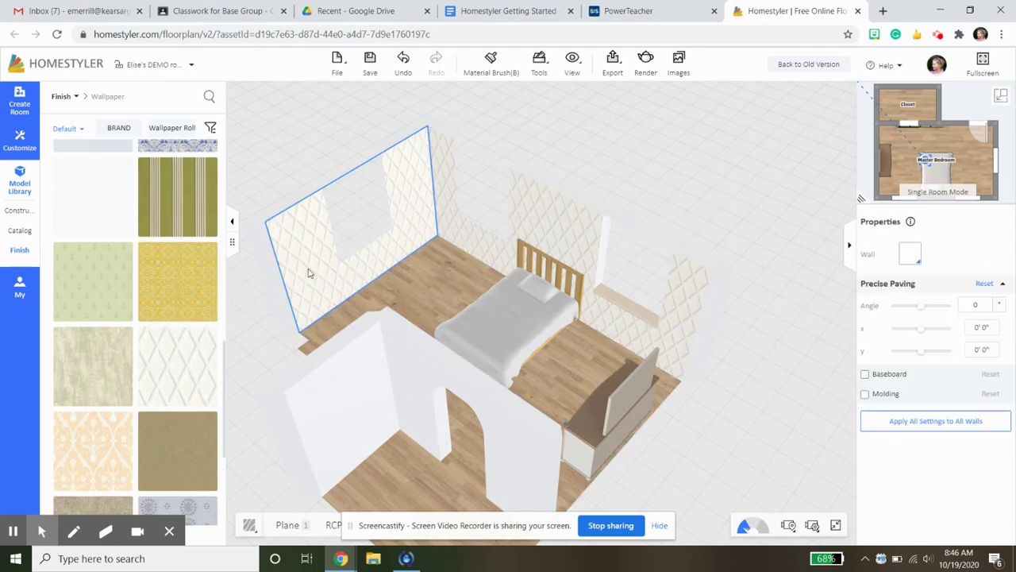
pyautogui.moveTo(756, 421); pyautogui.dragTo(409, 361)
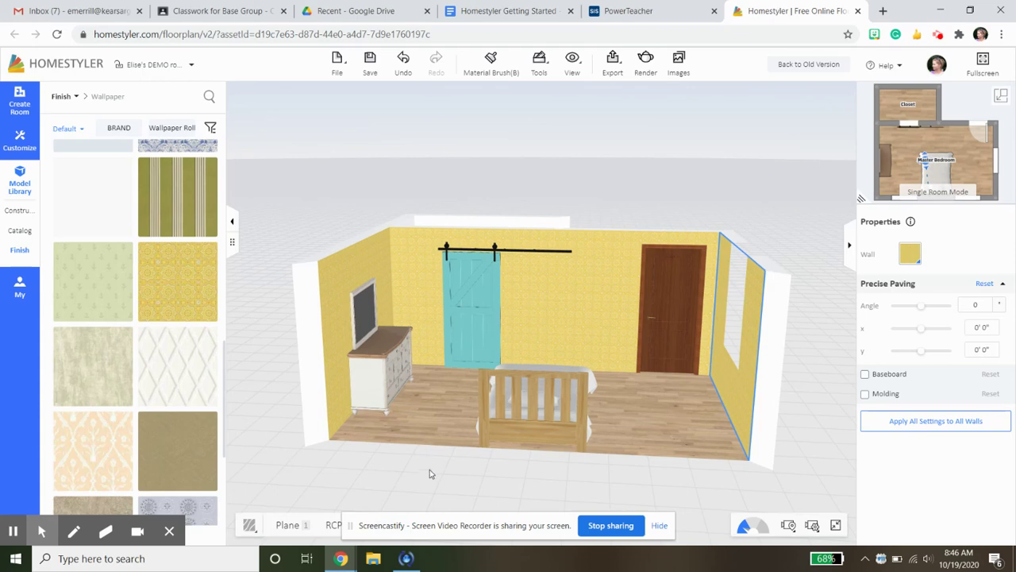
pyautogui.moveTo(413, 476); pyautogui.dragTo(329, 481)
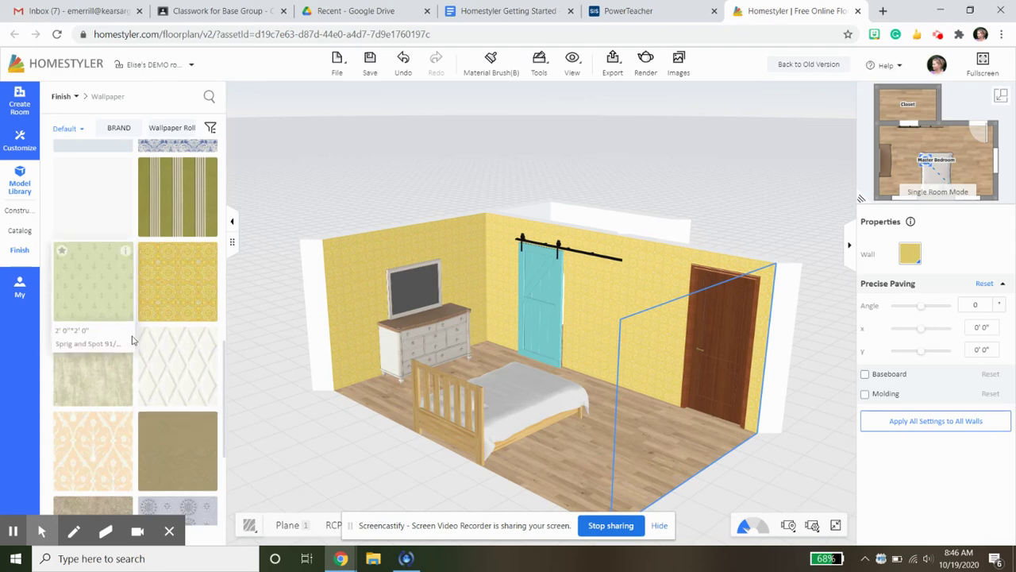
pyautogui.click(105, 466)
pyautogui.click(358, 315)
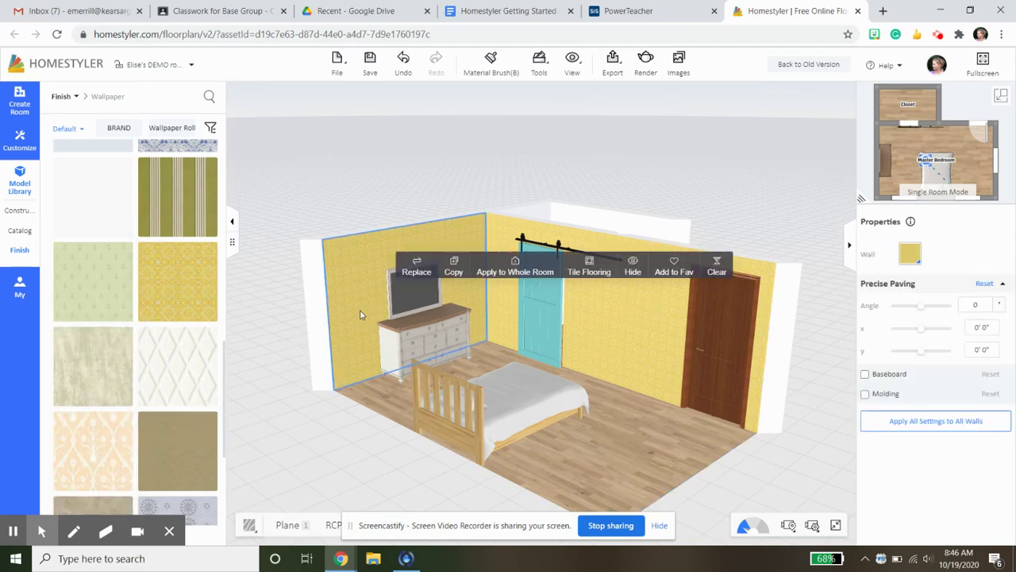
# - Apply the peach Hicks Moghul wallpaper to the left and right bedroom walls, then return to the 2D plan
pyautogui.click(101, 455)
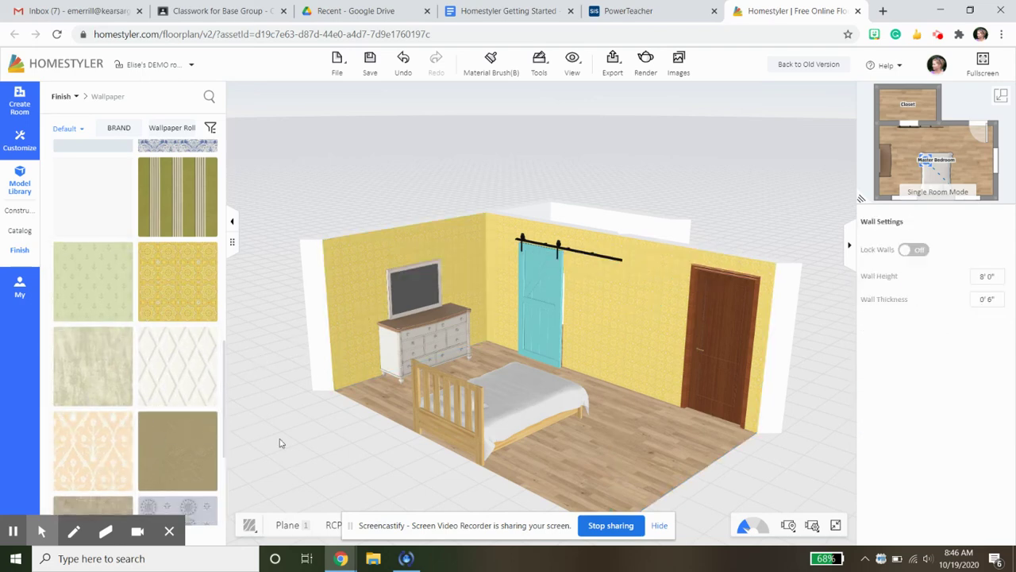
pyautogui.click(357, 310)
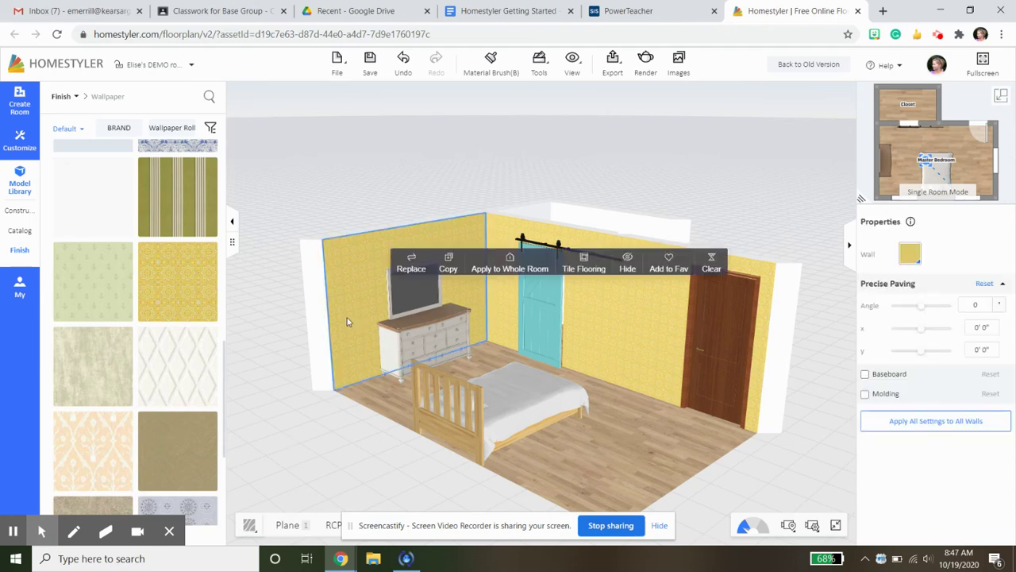
pyautogui.click(93, 468)
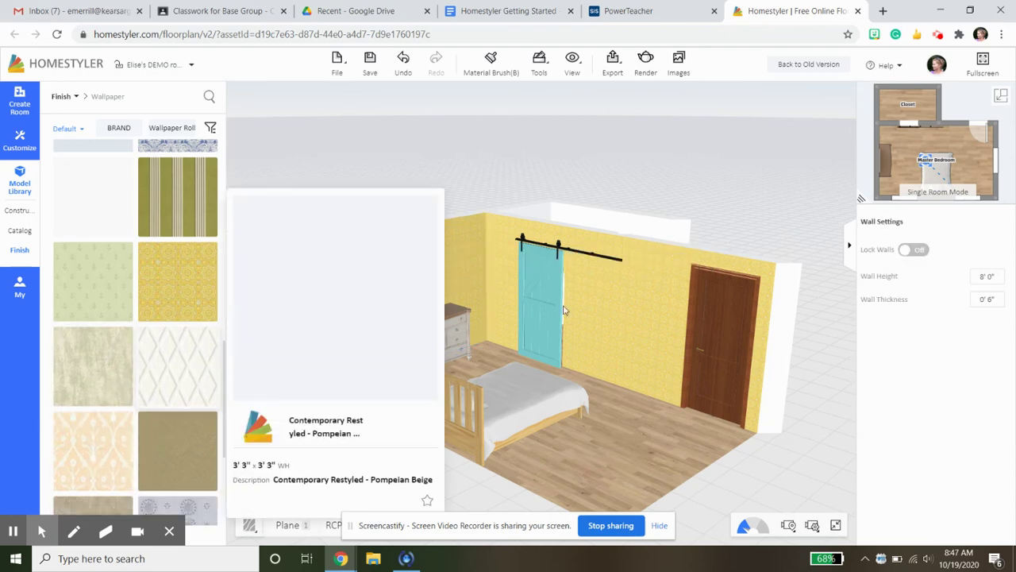
pyautogui.click(634, 301)
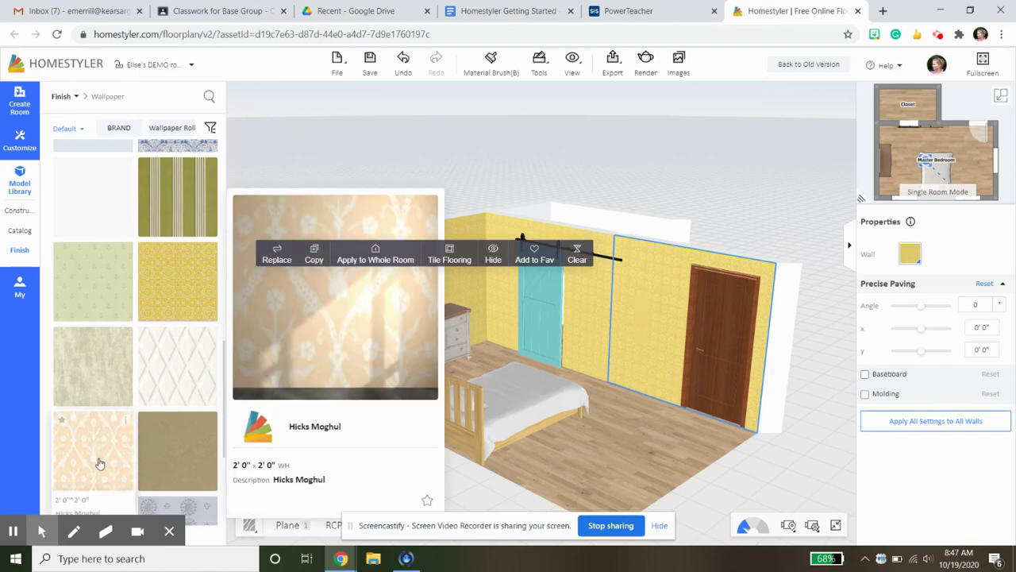
pyautogui.click(100, 463)
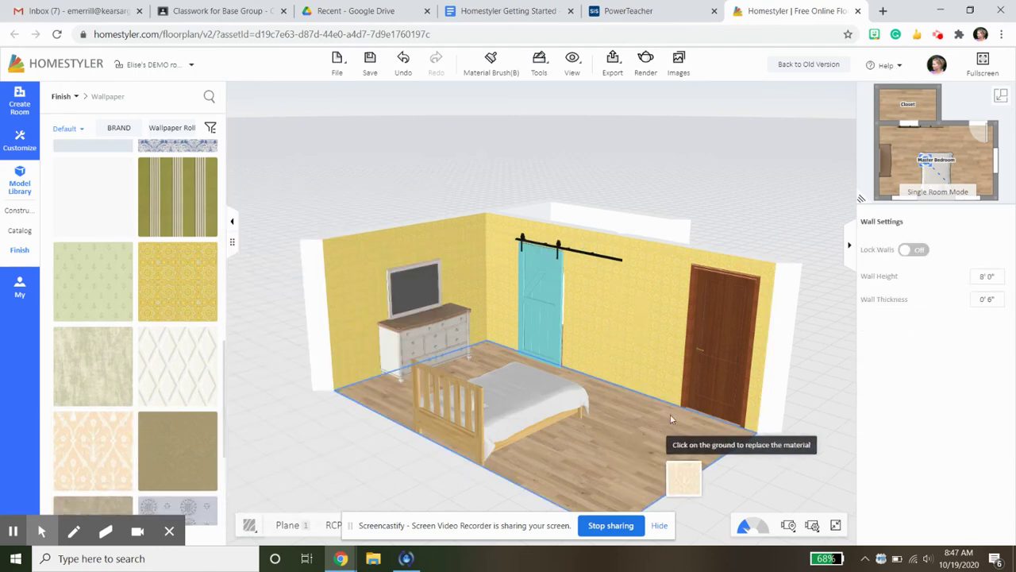
pyautogui.click(657, 285)
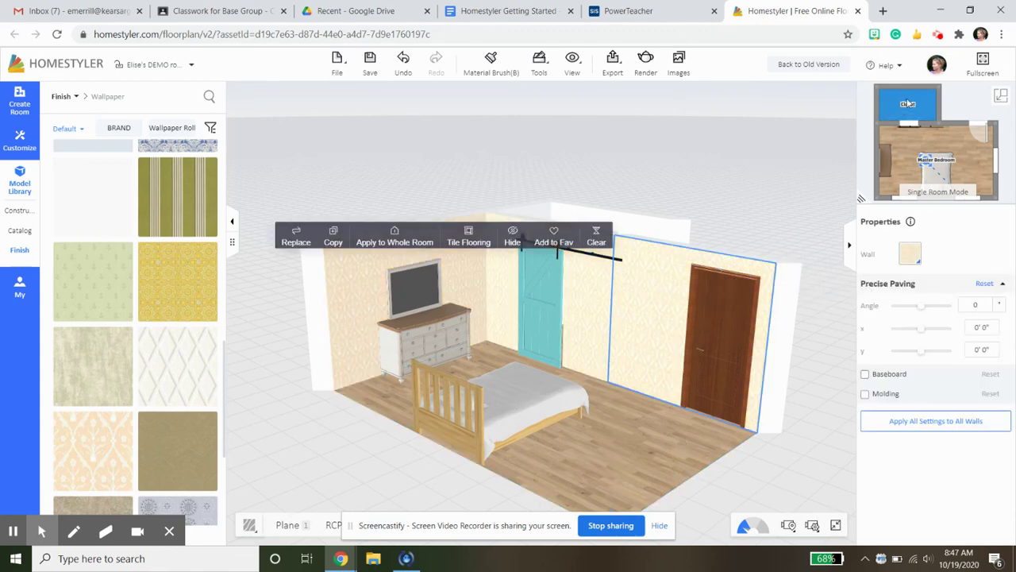
pyautogui.click(1002, 96)
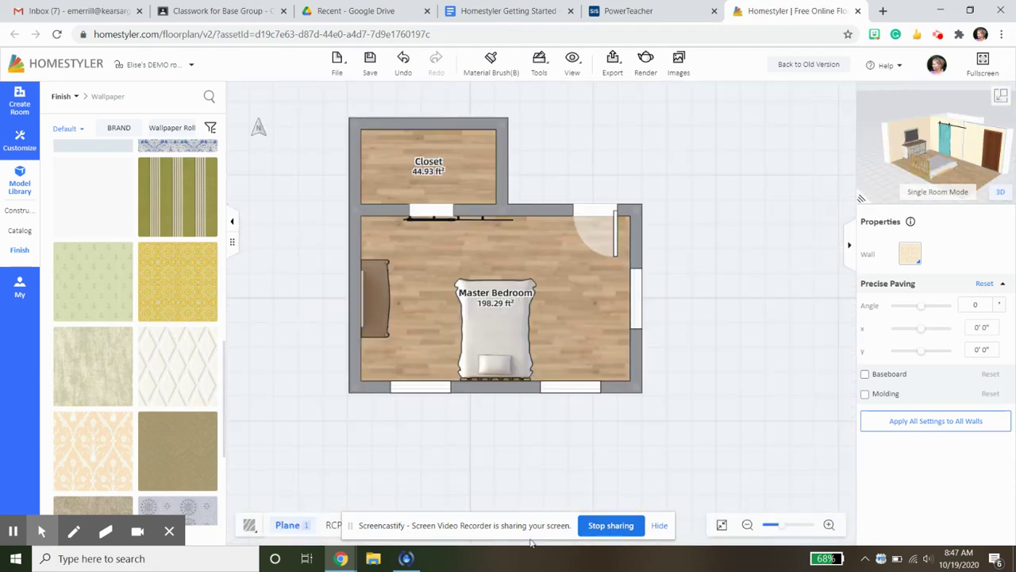
# - Recentre the floor plan, save the design, and show the Floor, Wallpaper and Color finish categories
pyautogui.scroll(1, 710, 262)
pyautogui.moveTo(707, 249); pyautogui.dragTo(724, 282)
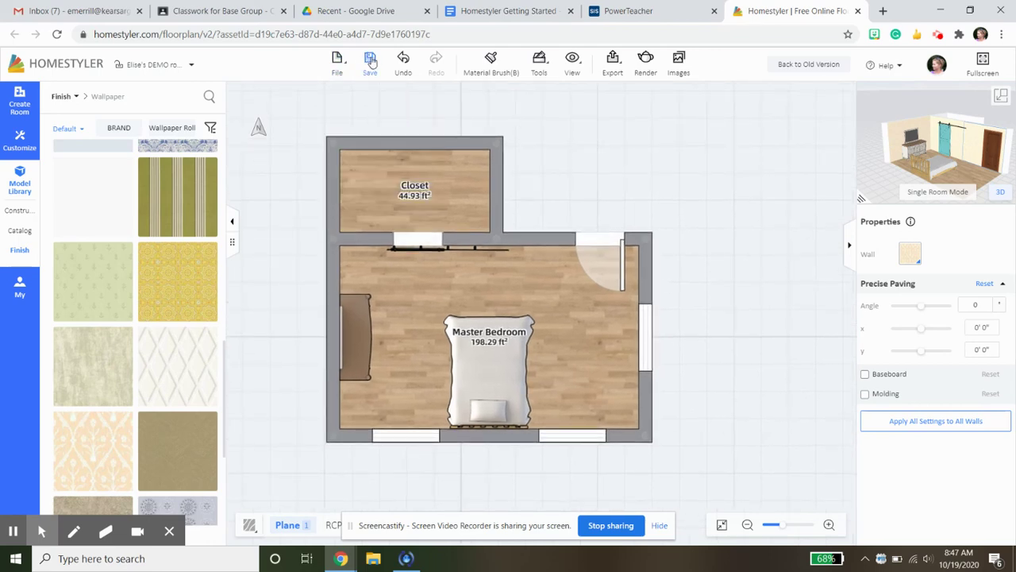
pyautogui.click(380, 79)
pyautogui.click(233, 223)
pyautogui.click(18, 252)
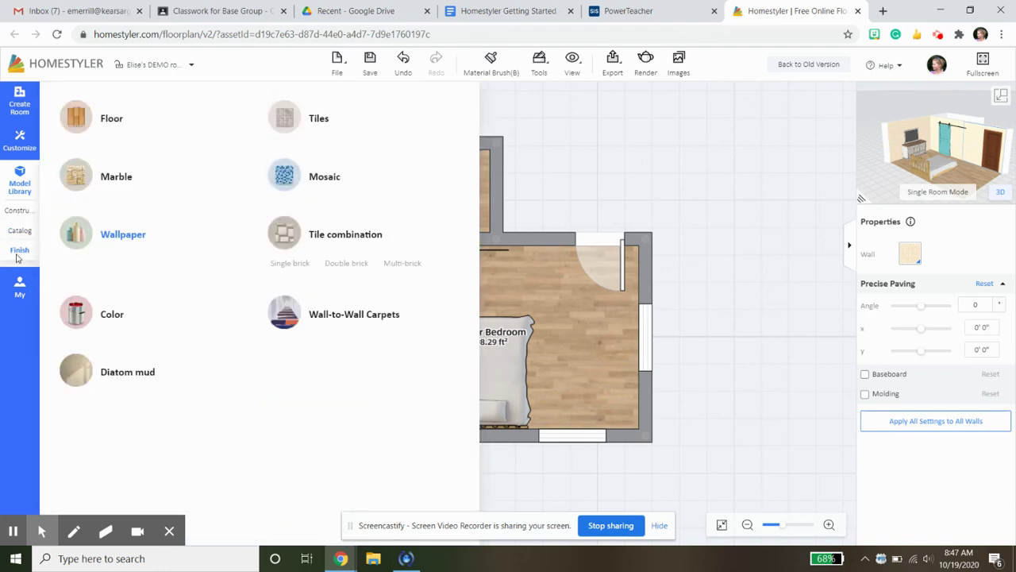
# - Open the catalog's Lighting category and browse its lamps, pendants and chandeliers
pyautogui.click(19, 232)
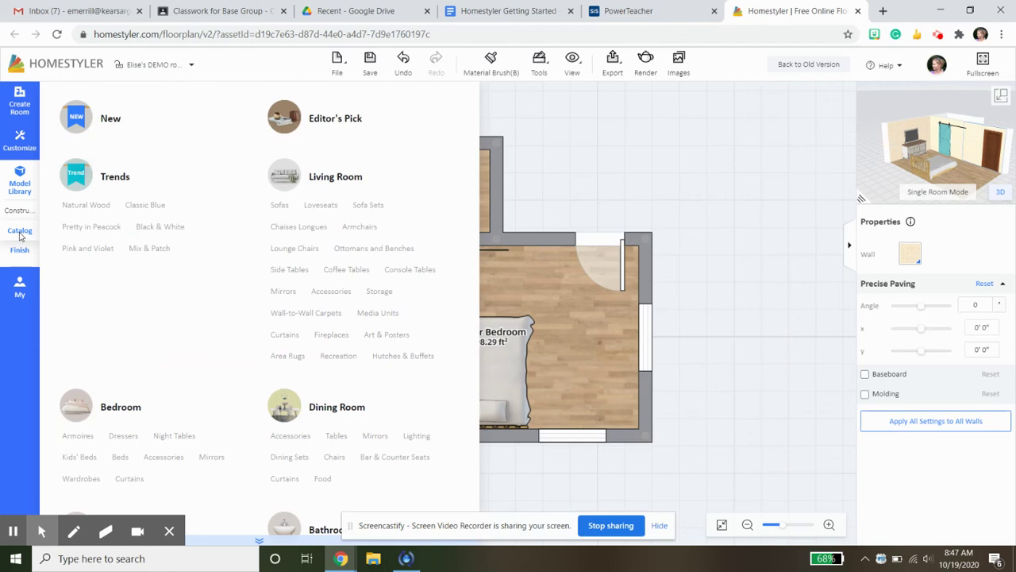
pyautogui.scroll(-3, 322, 270)
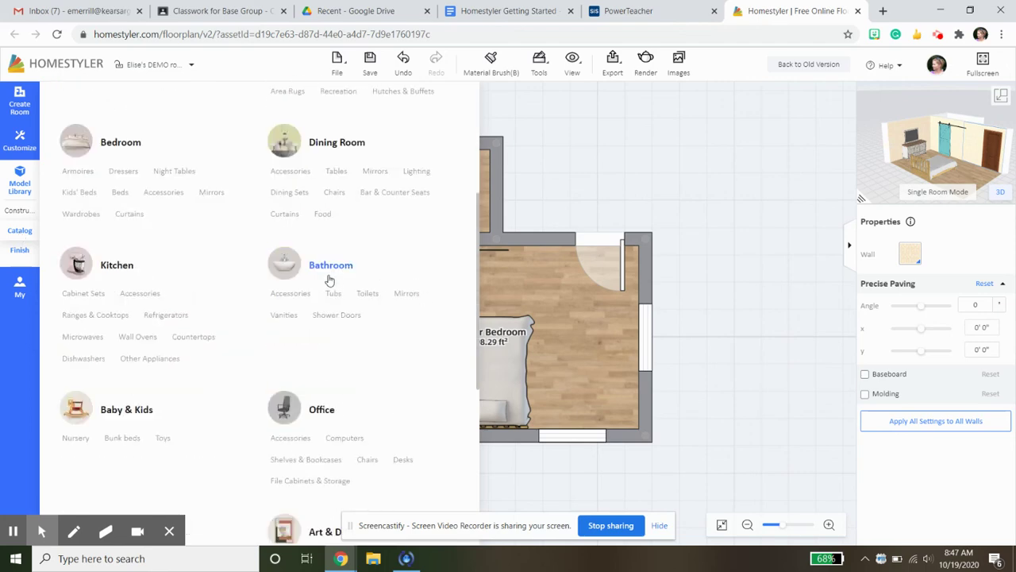
pyautogui.scroll(-4, 325, 279)
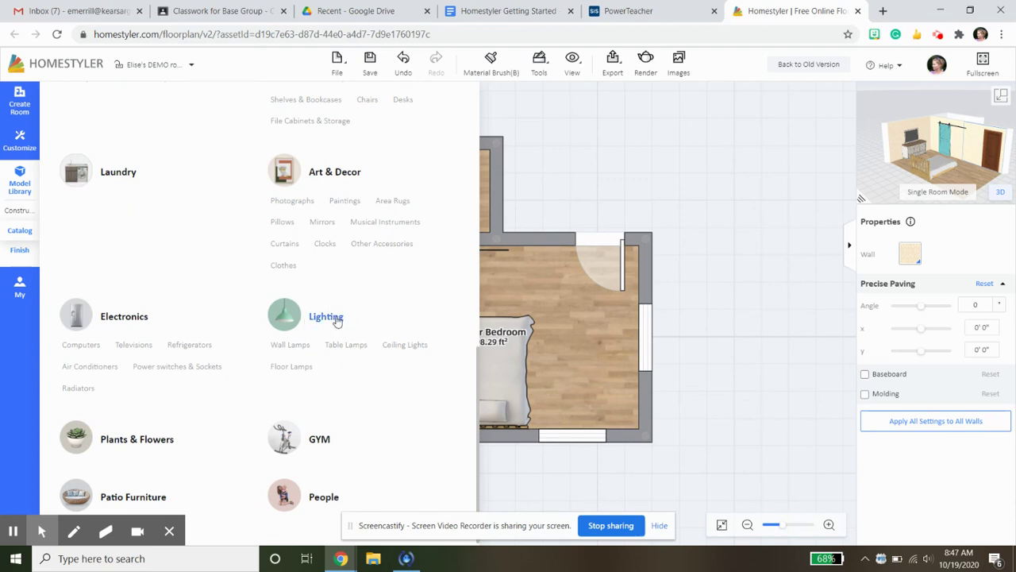
pyautogui.click(326, 316)
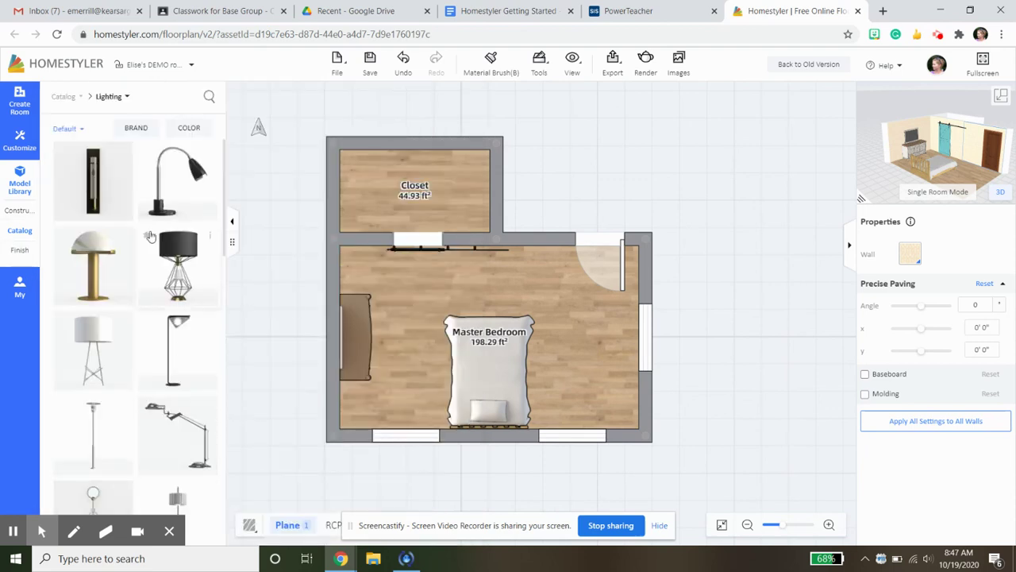
pyautogui.scroll(-5, 145, 237)
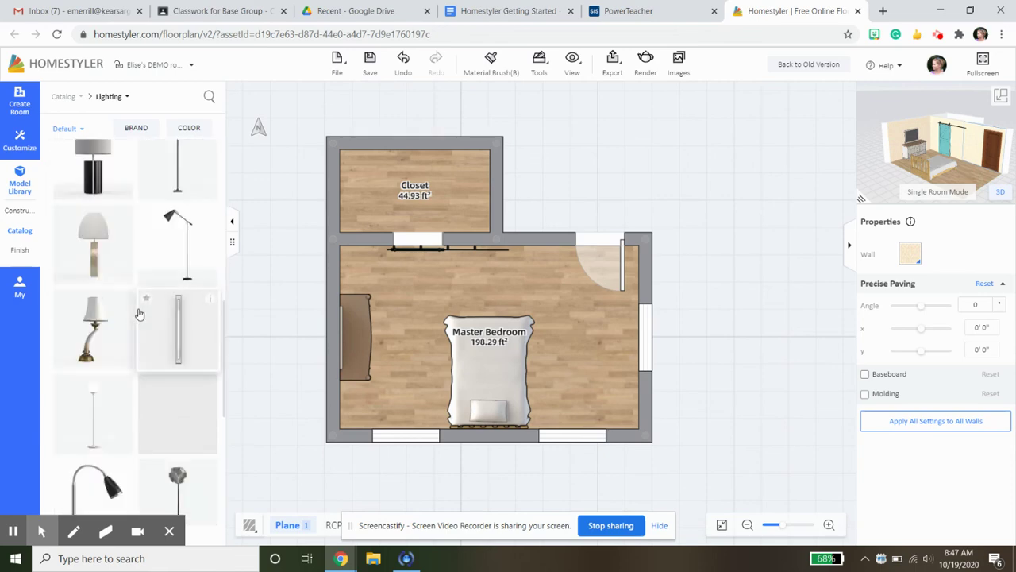
pyautogui.scroll(-10, 139, 314)
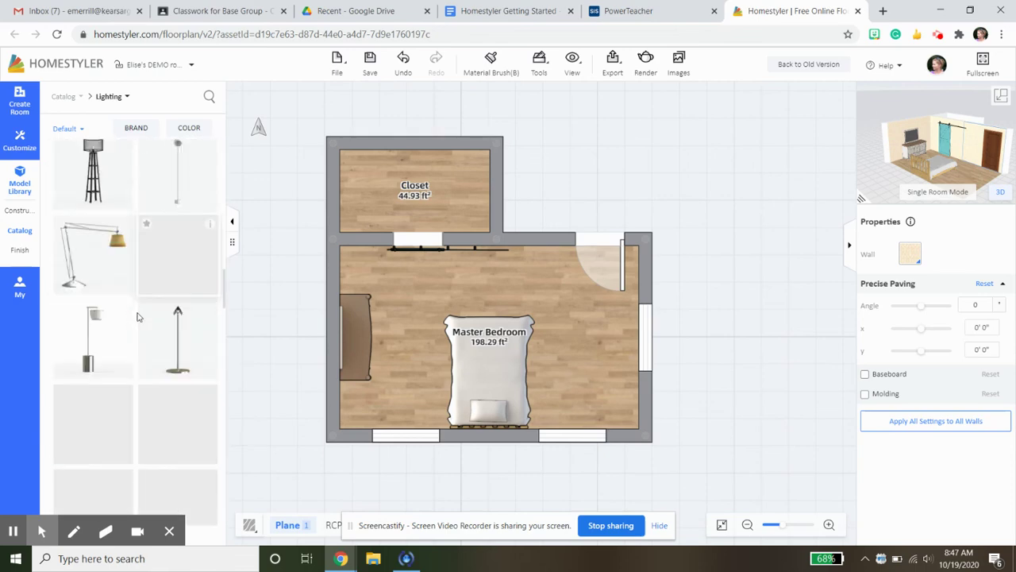
pyautogui.scroll(-5, 138, 317)
pyautogui.moveTo(139, 388)
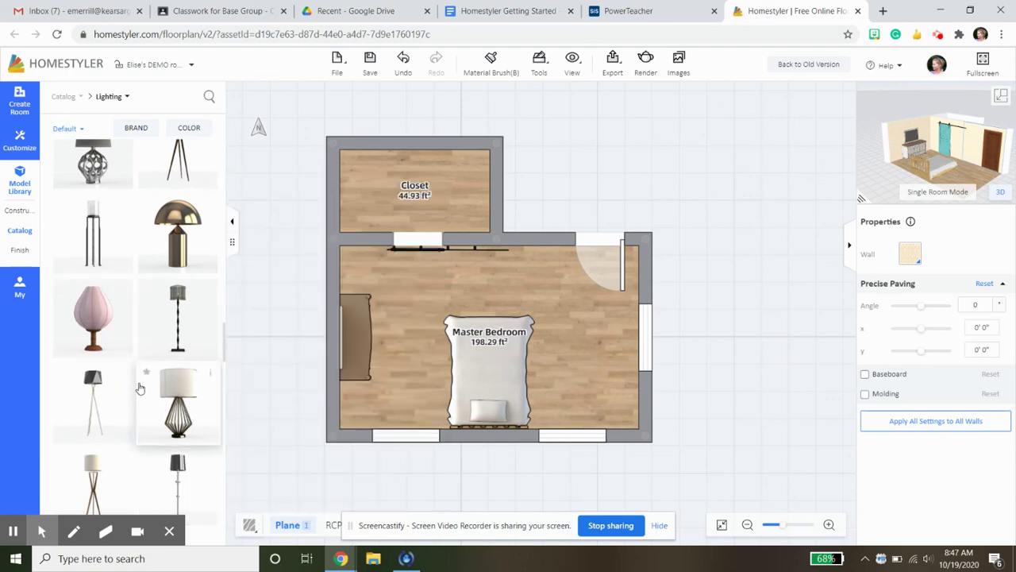
pyautogui.scroll(-8, 139, 388)
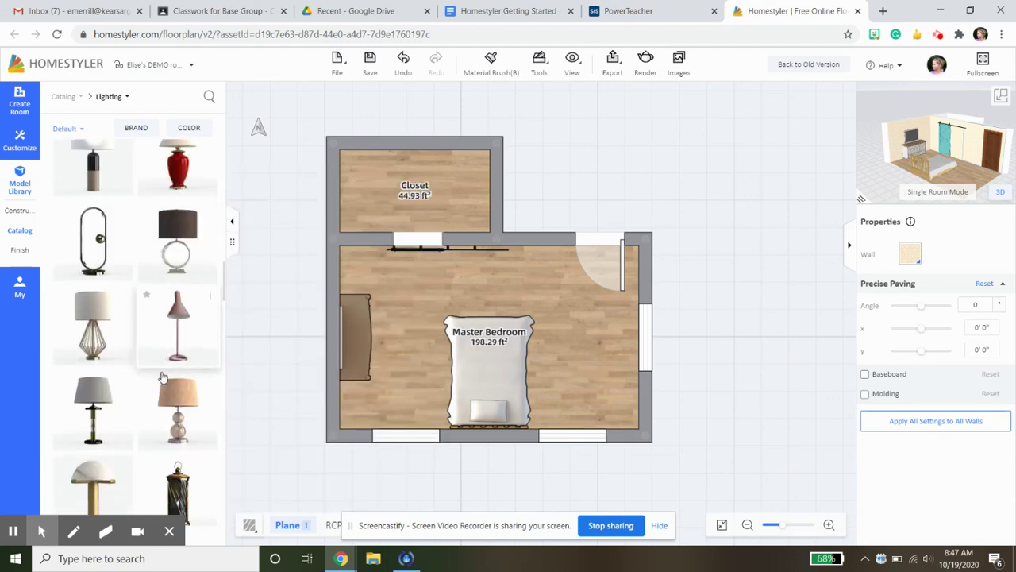
pyautogui.scroll(-10, 159, 413)
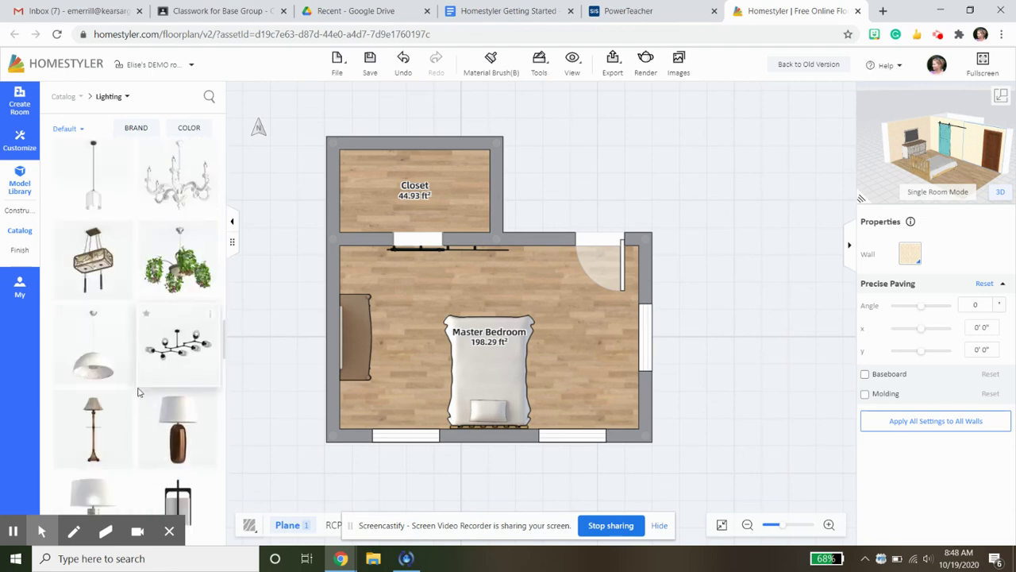
pyautogui.scroll(-4, 137, 391)
pyautogui.scroll(-5, 137, 392)
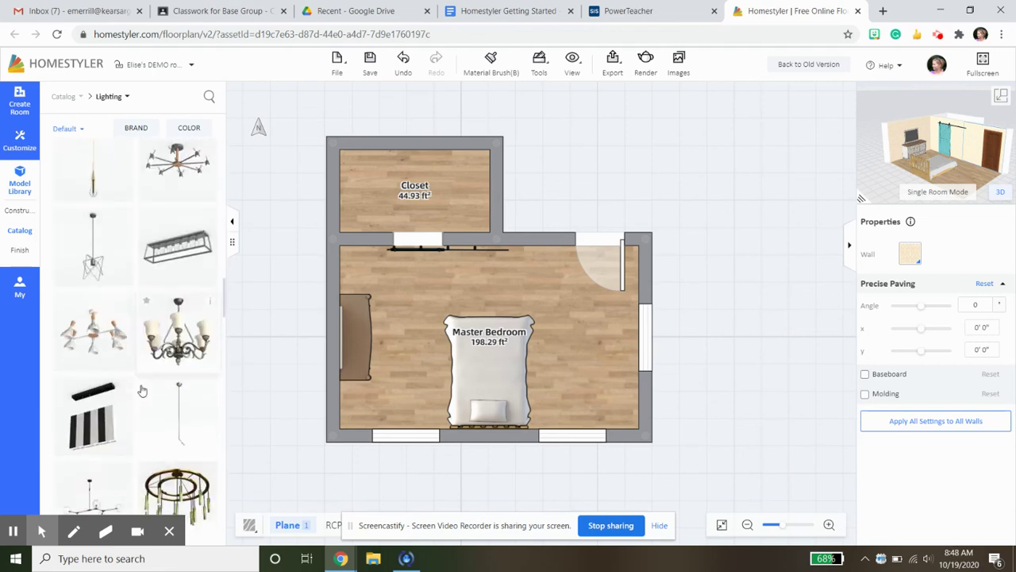
pyautogui.scroll(-6, 140, 392)
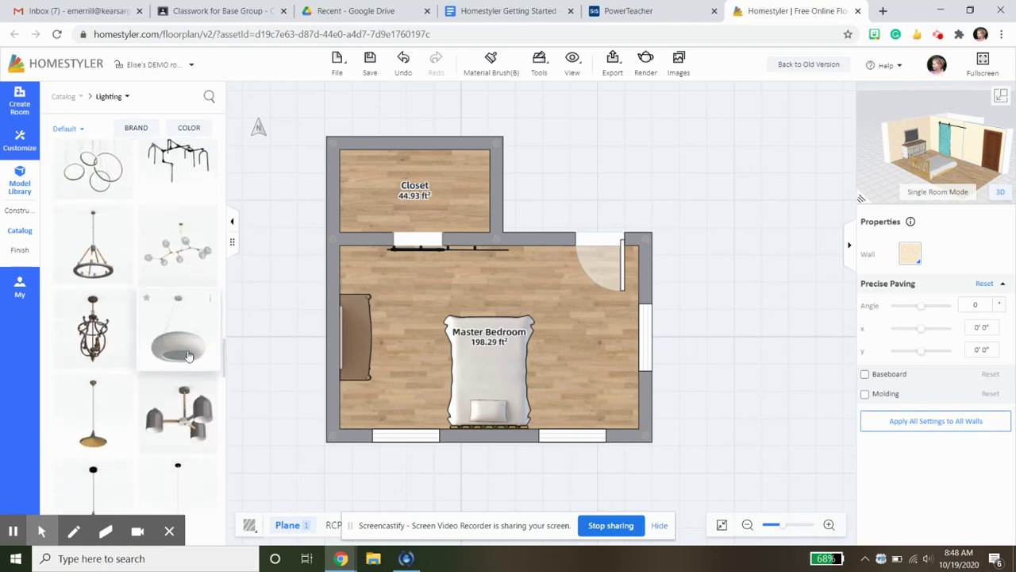
# - Place the round pendant light centred in the Closet at 1'6" by 1'6" and save the design
pyautogui.moveTo(188, 355); pyautogui.dragTo(489, 340)
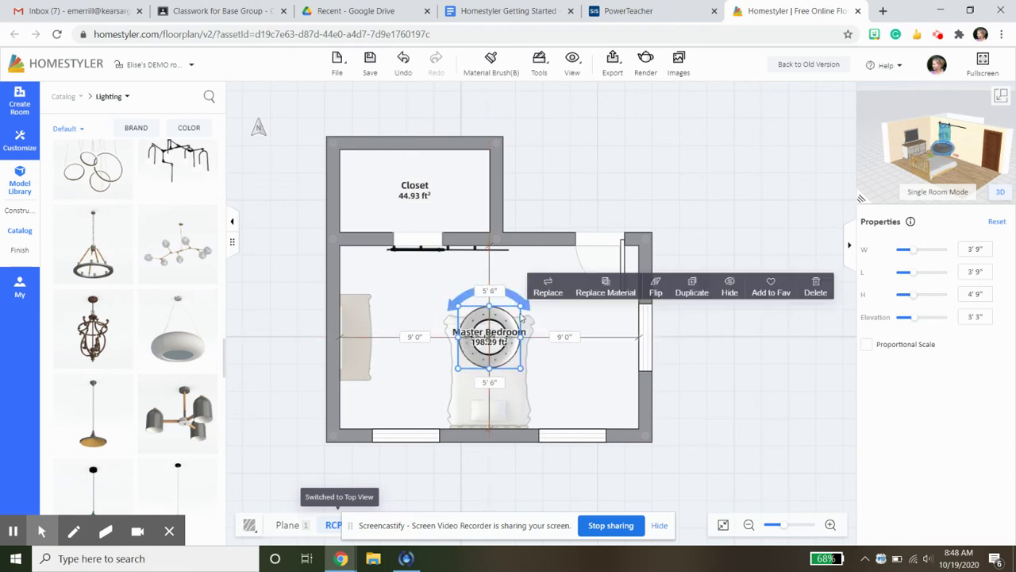
pyautogui.moveTo(520, 306); pyautogui.dragTo(414, 191)
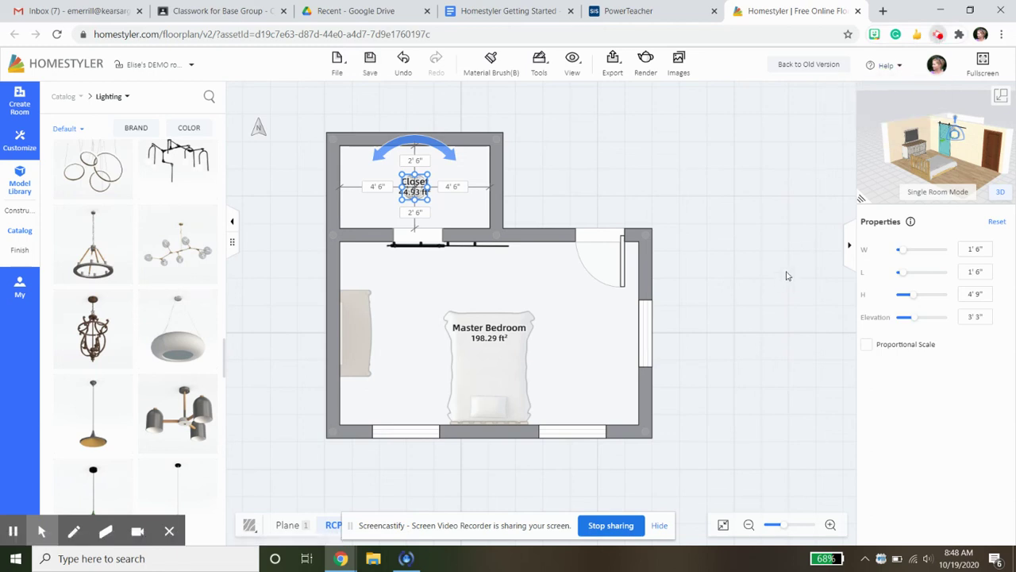
pyautogui.click(938, 34)
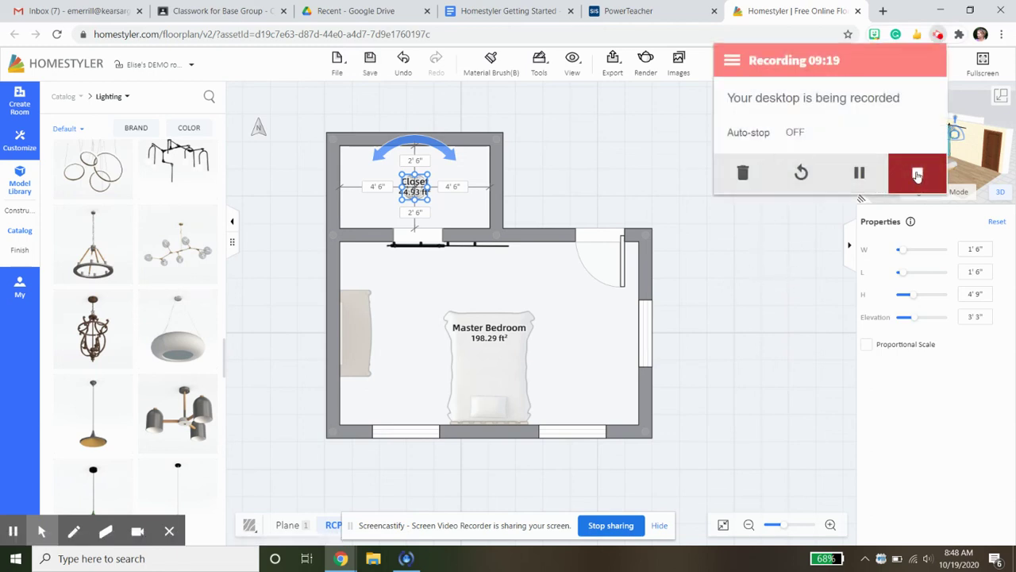